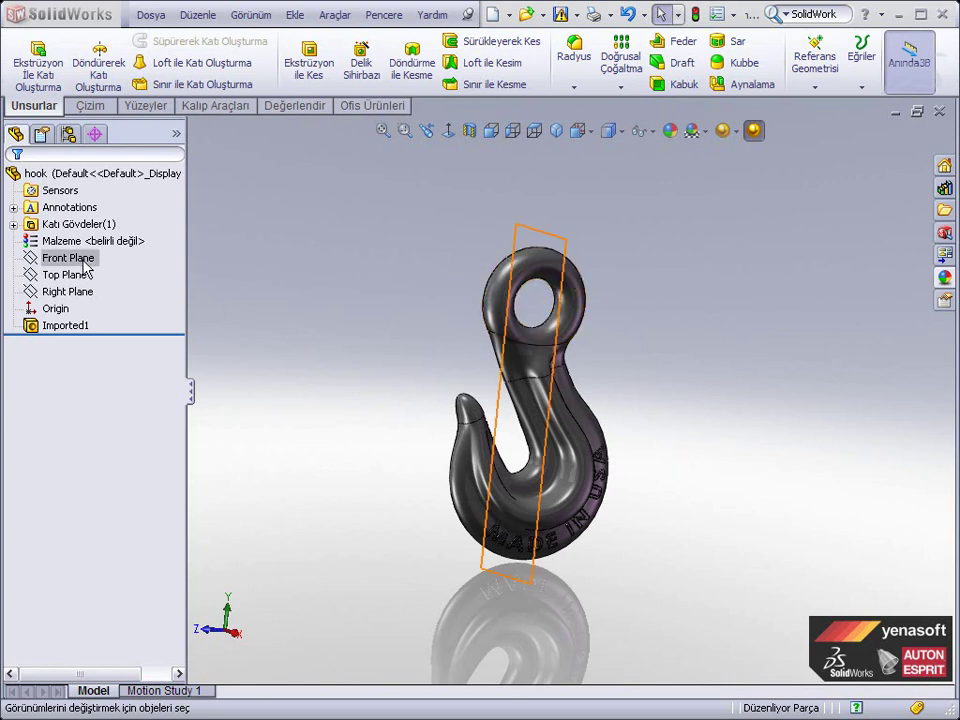
Step: Create a new sketch (Çizim1) on the Right Plane of the imported hook
left_click(80, 291)
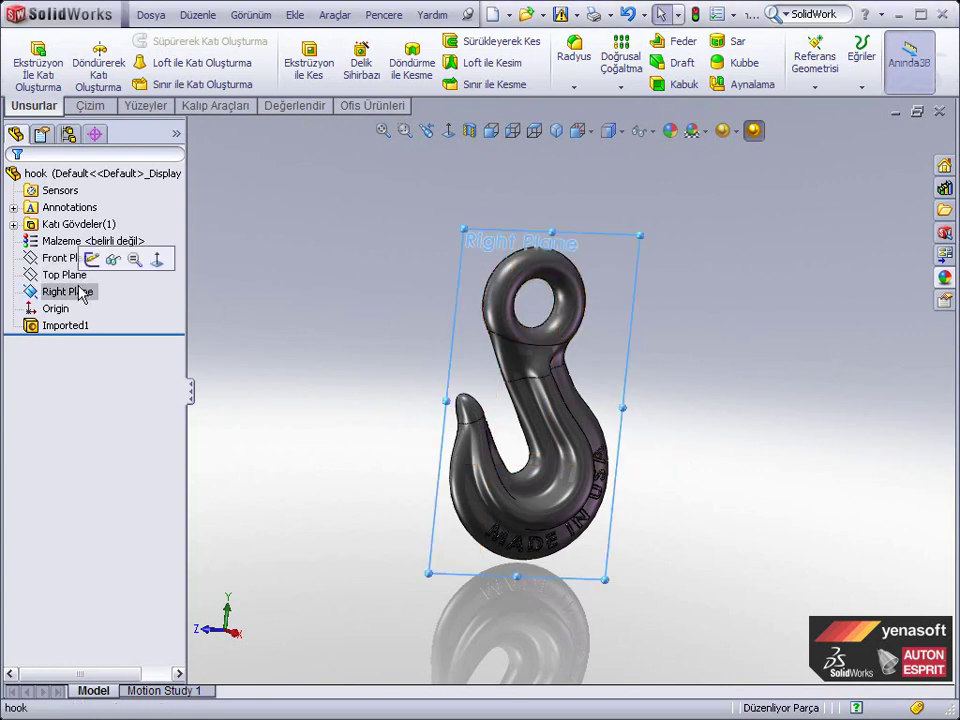
left_click(92, 259)
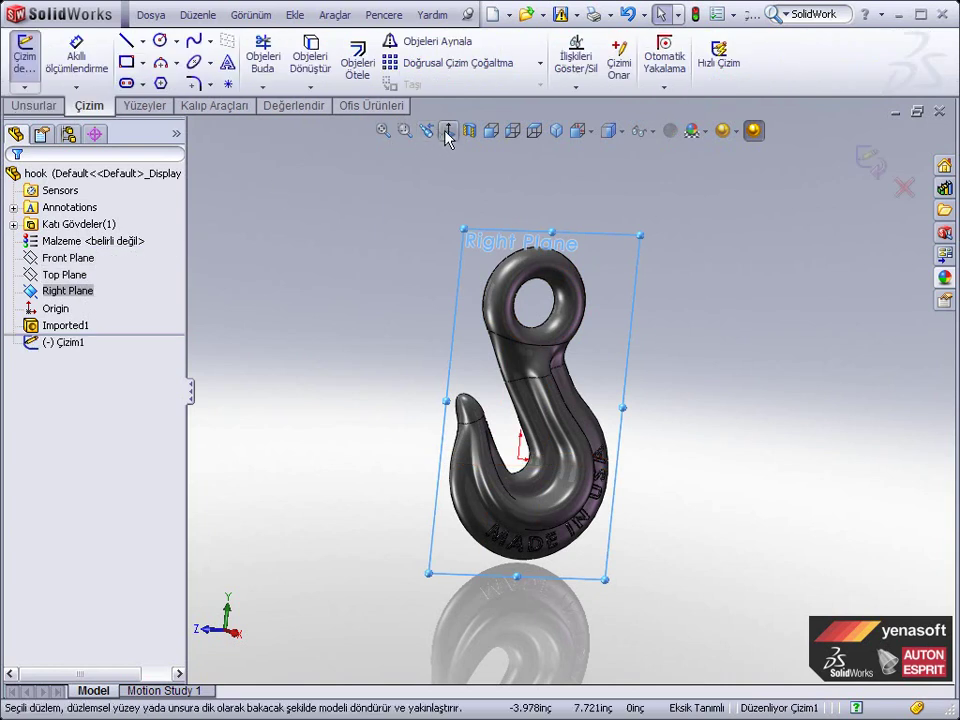
Step: View the Right Plane normal-to and draw a corner rectangle enclosing the entire hook
left_click(448, 131)
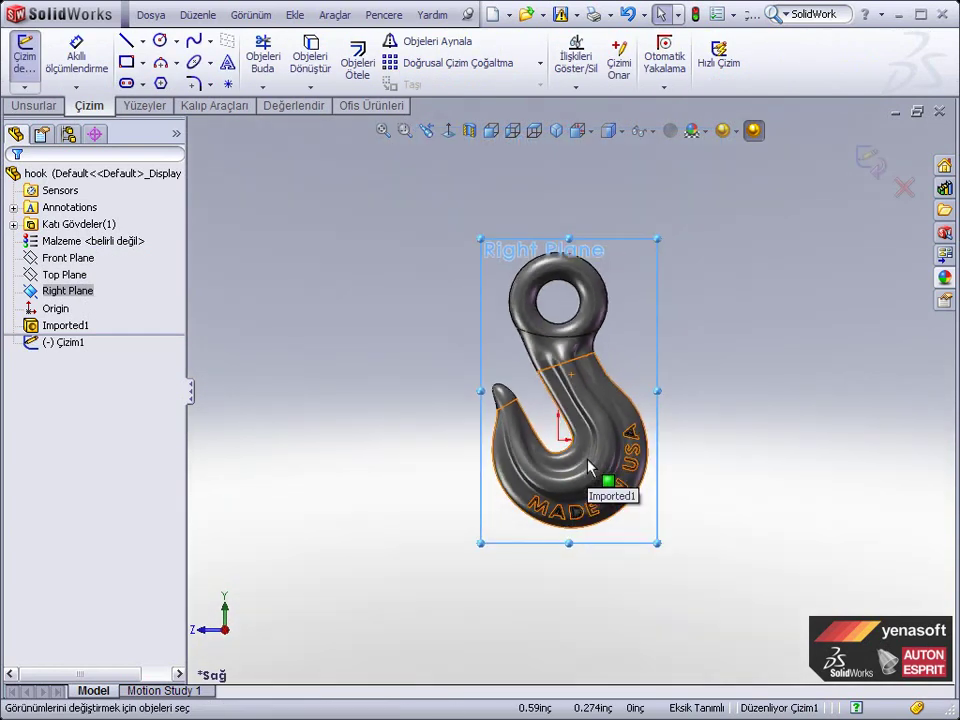
left_click(126, 62)
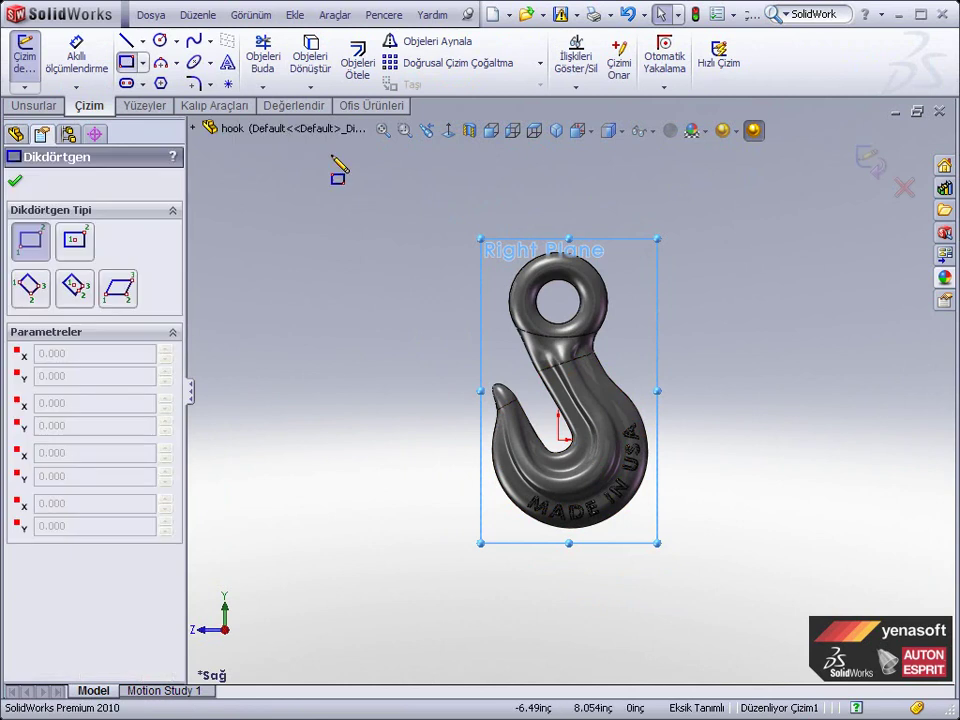
left_click(420, 193)
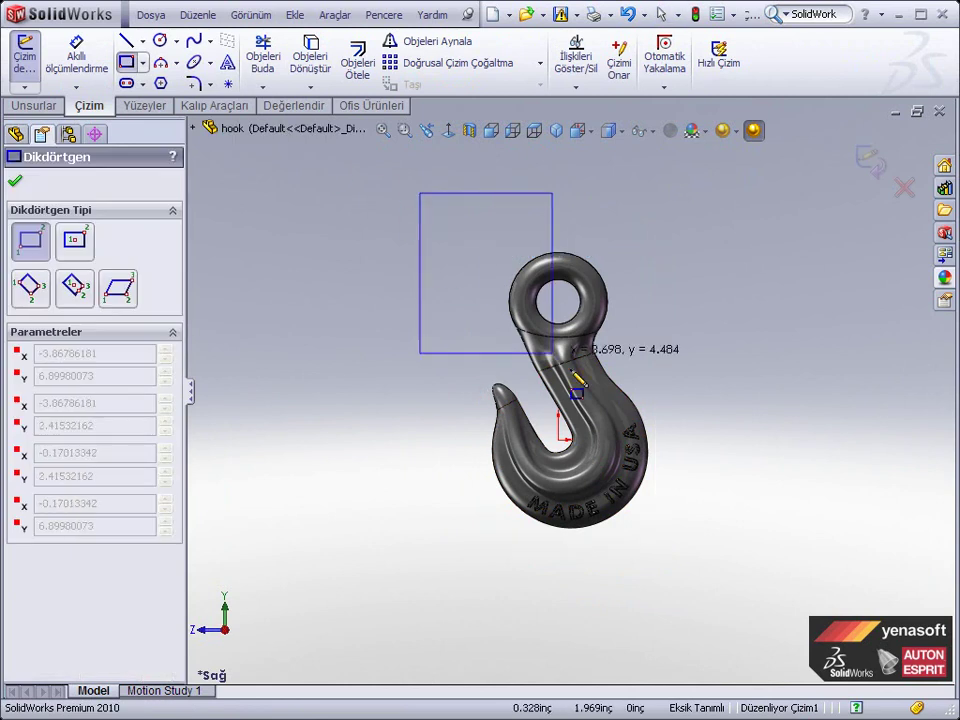
left_click(703, 587)
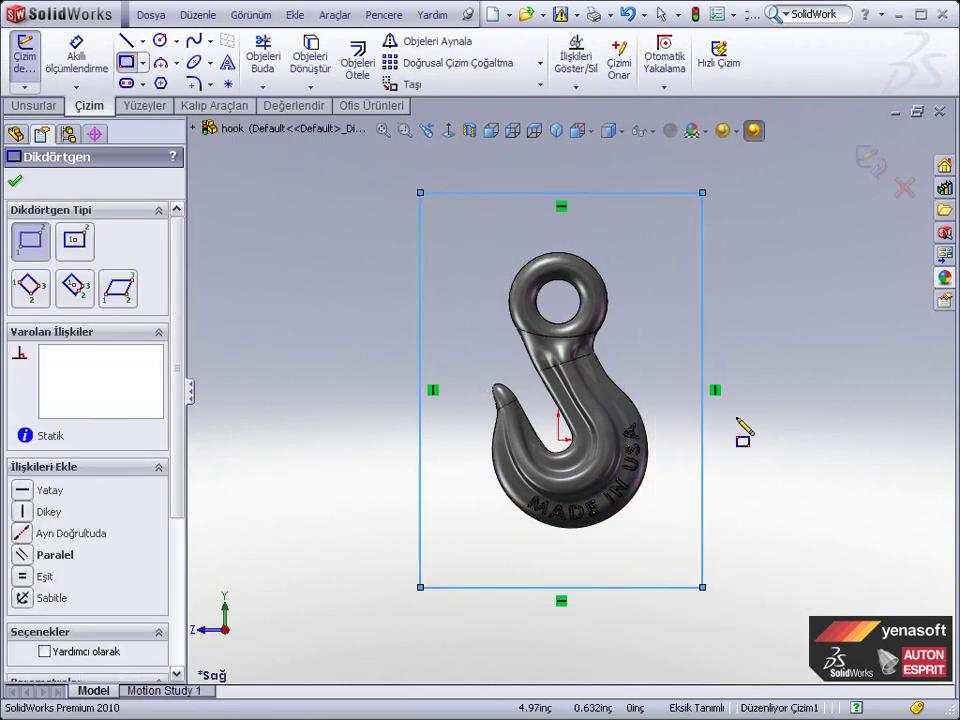
left_click(143, 40)
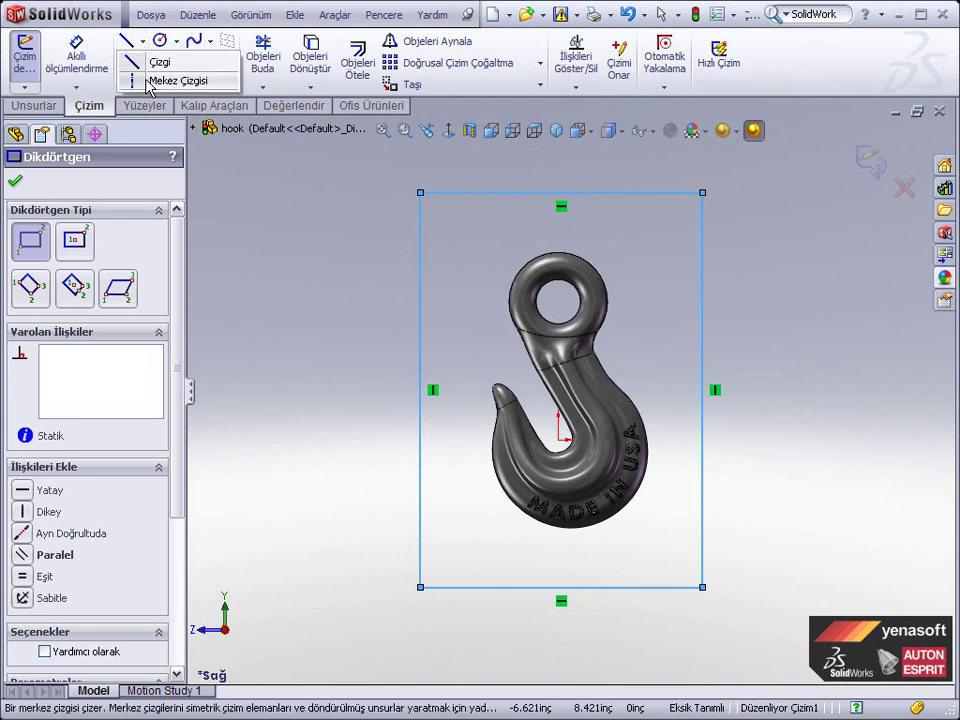
Step: Draw a centerline from the origin to the rectangle's bottom edge and make it vertical
left_click(160, 81)
left_click(558, 440)
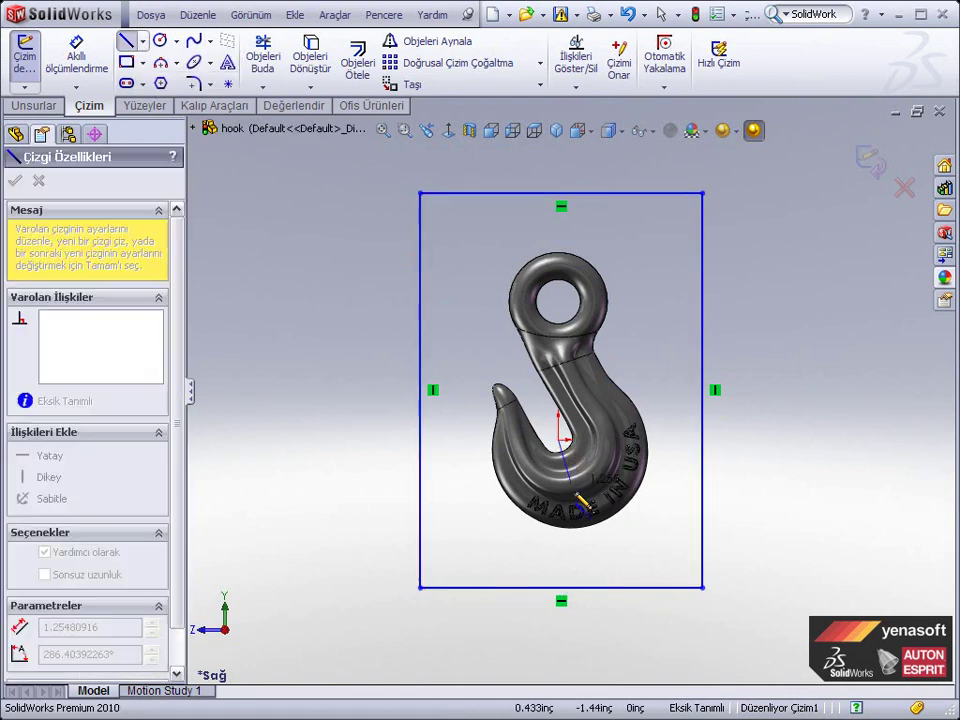
left_click(561, 587)
right_click(588, 560)
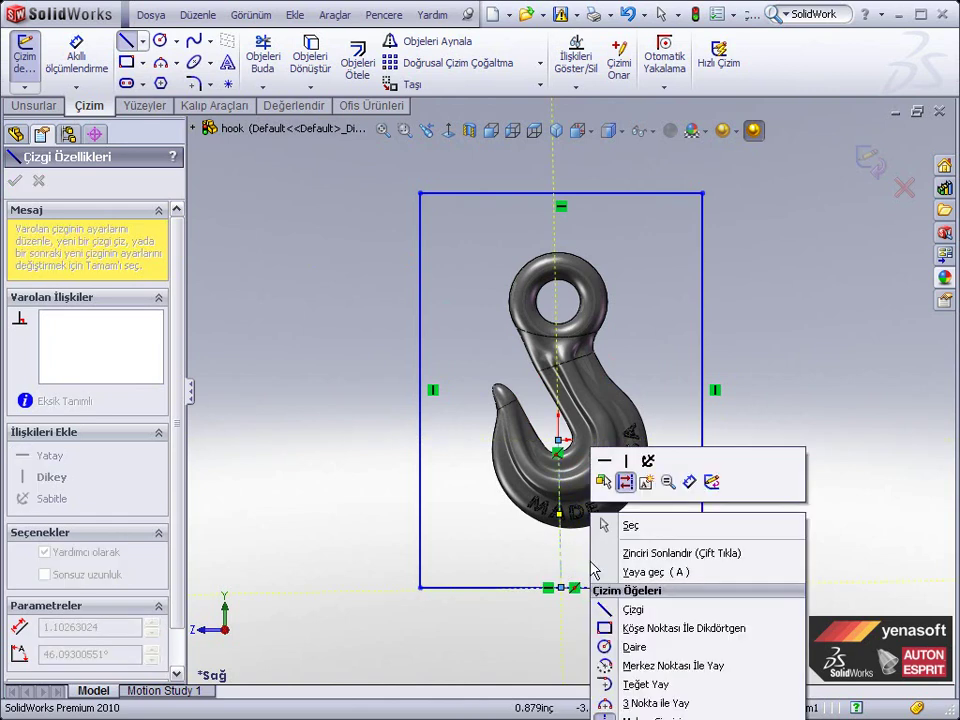
left_click(631, 527)
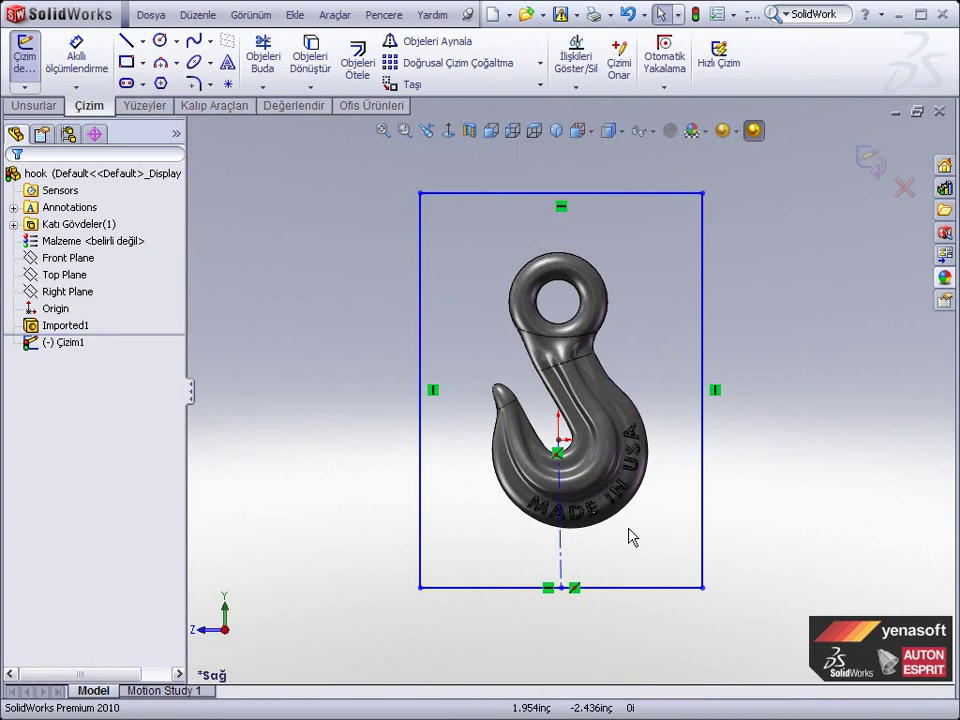
left_click(565, 558)
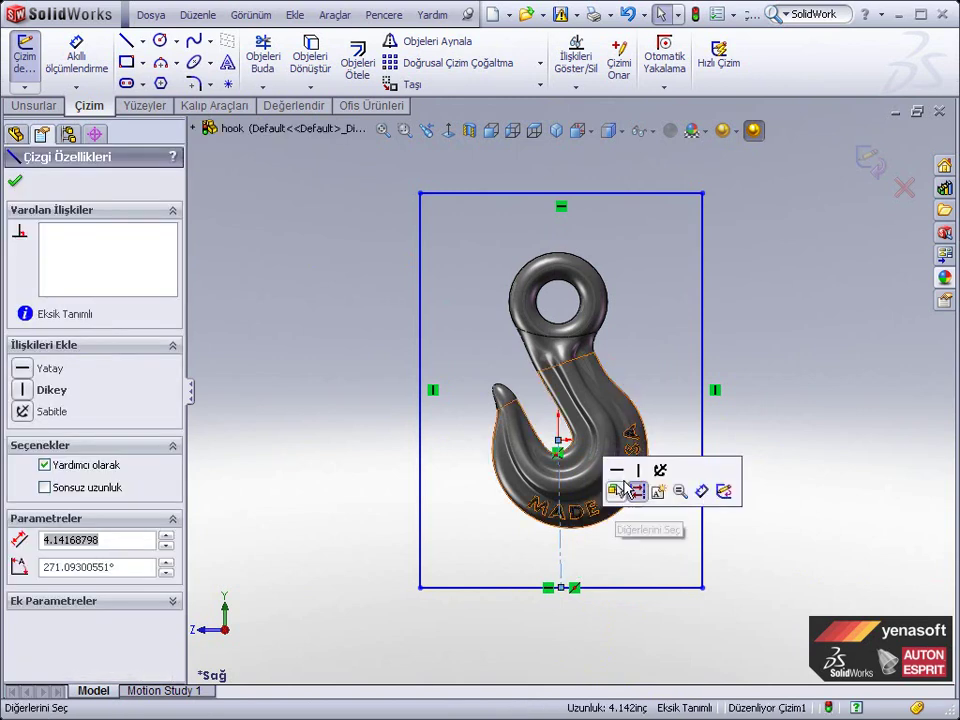
left_click(635, 474)
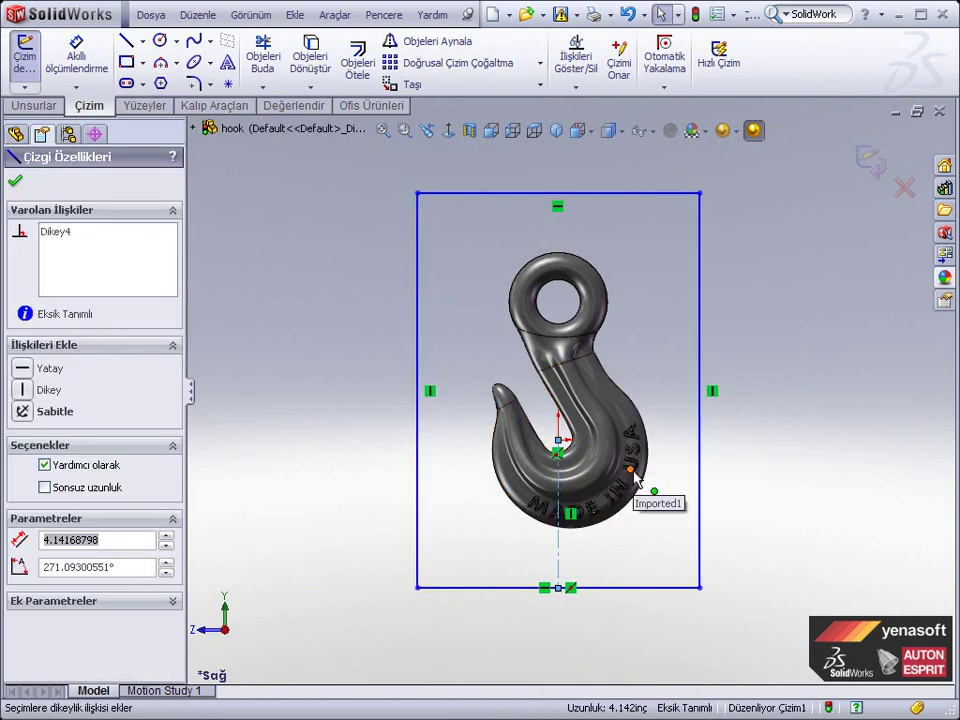
right_click(729, 366)
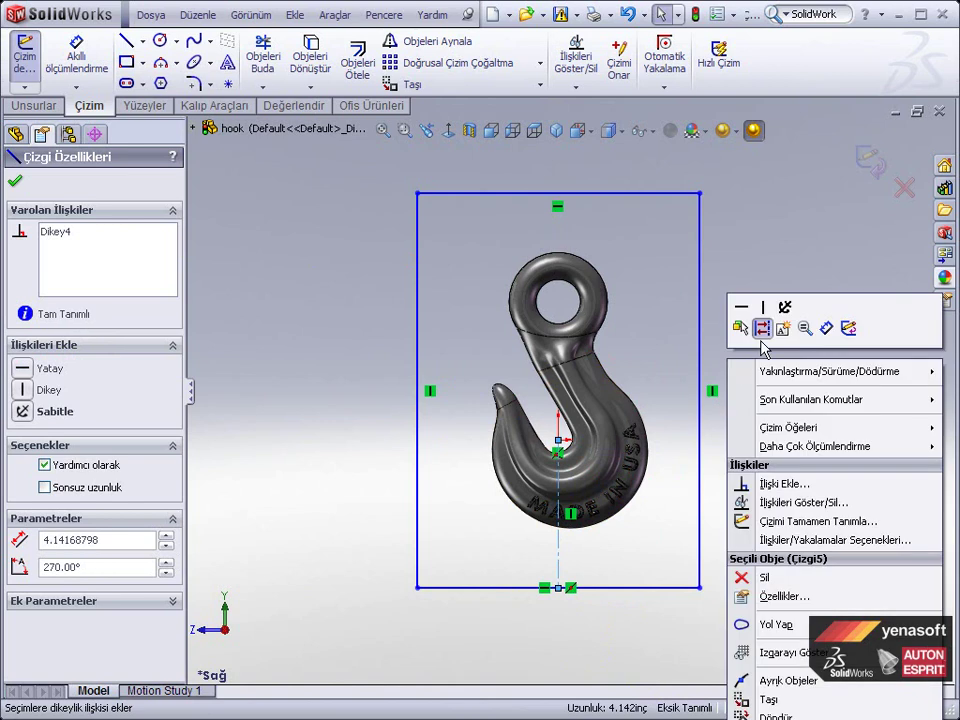
Step: Dimension the rectangle 12 in tall and 7 in wide
left_click(827, 329)
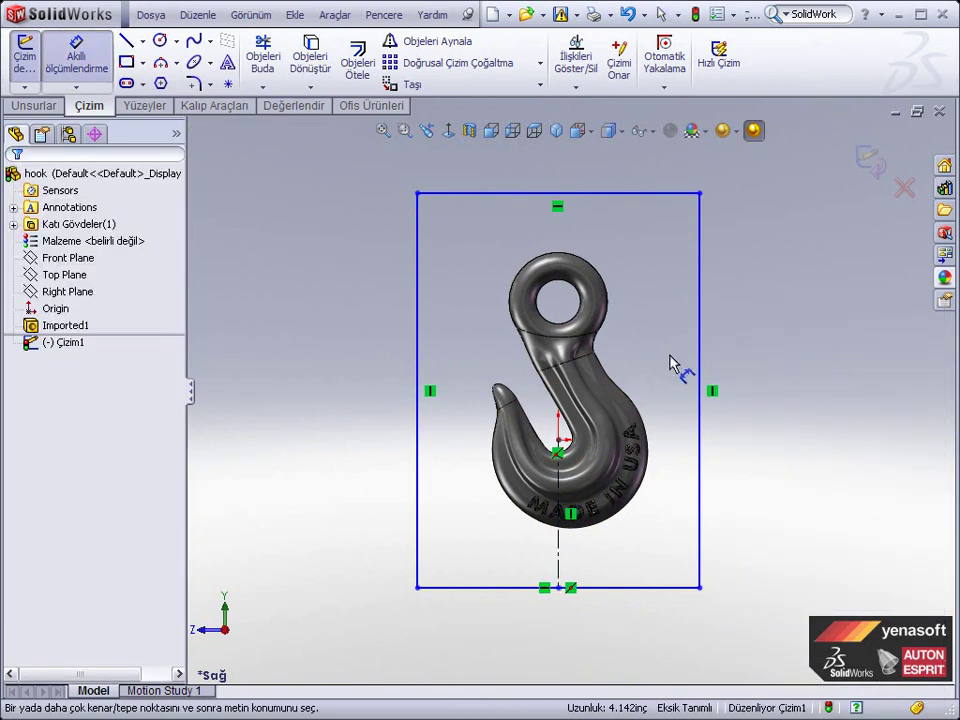
left_click(417, 364)
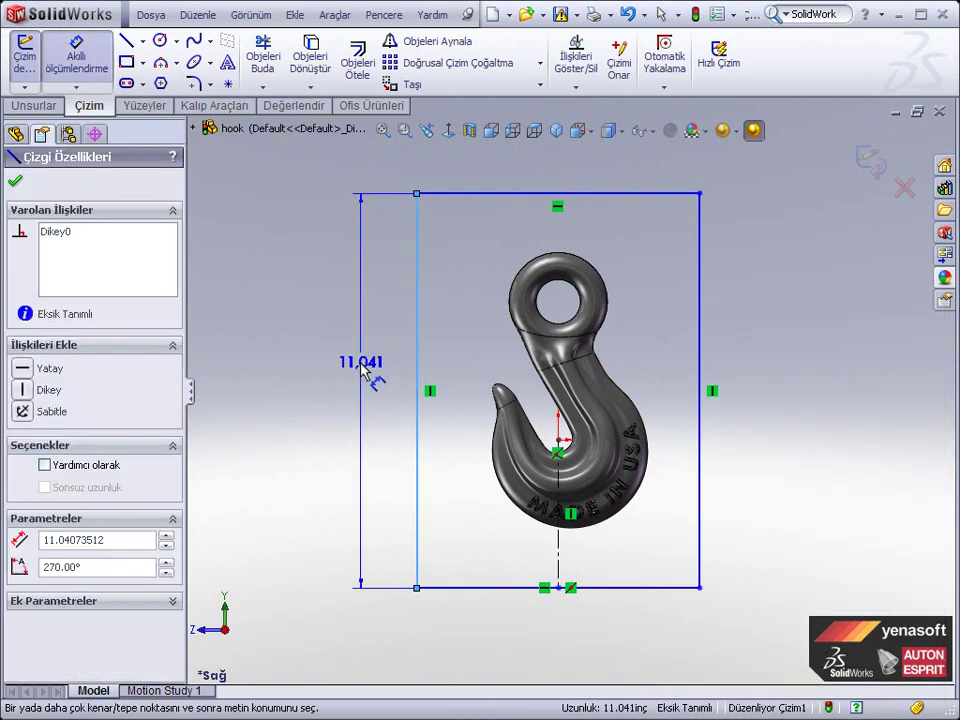
left_click(371, 387)
type("12")
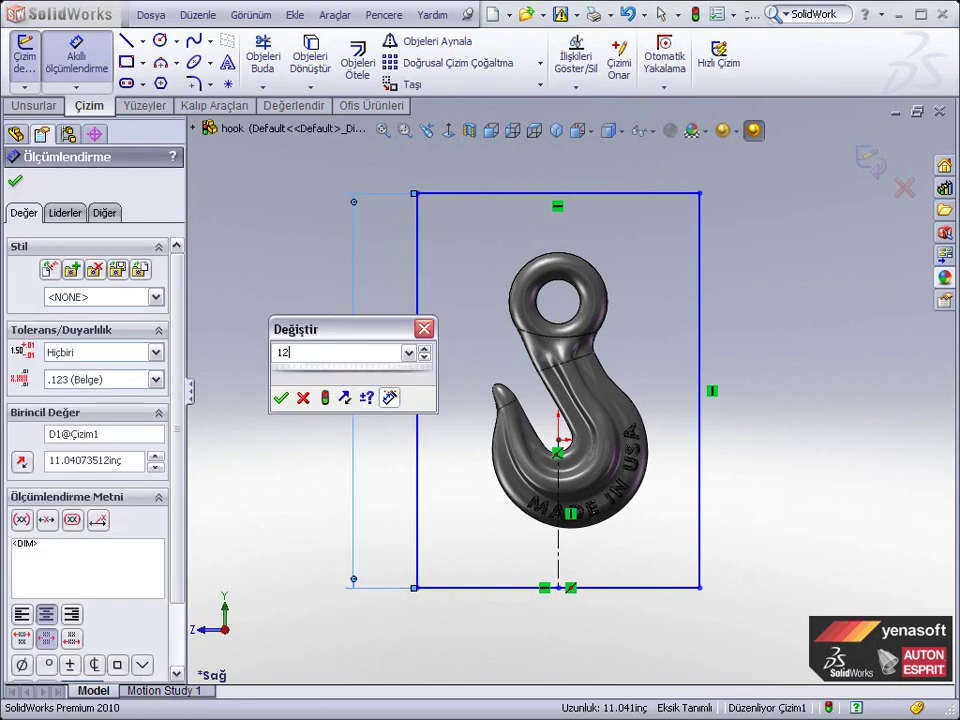
key("Return")
left_click(450, 589)
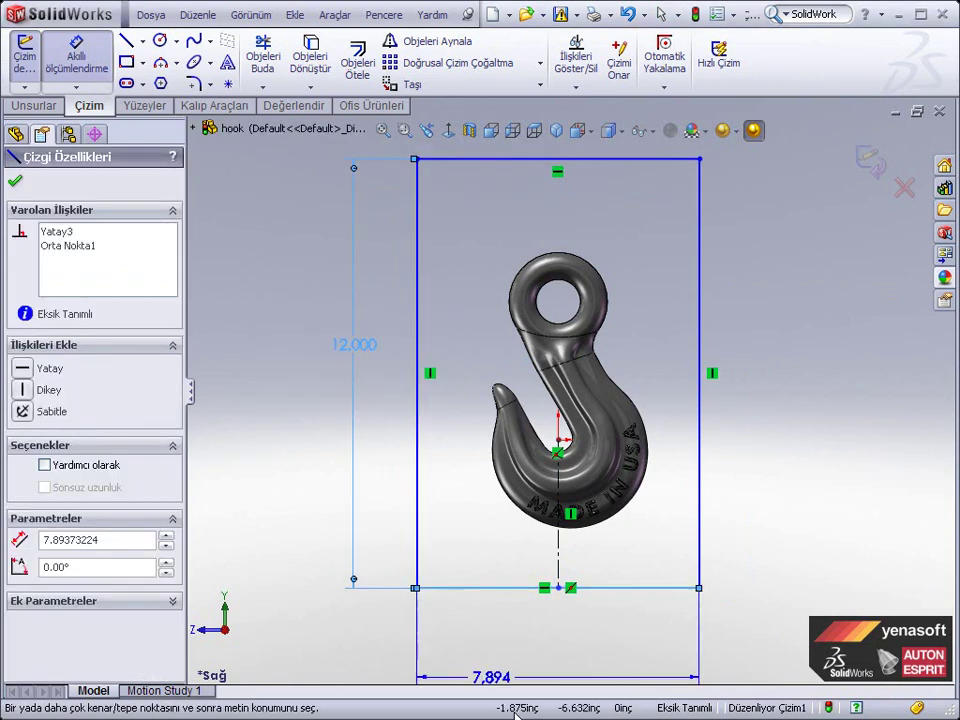
left_click(491, 670)
type("7")
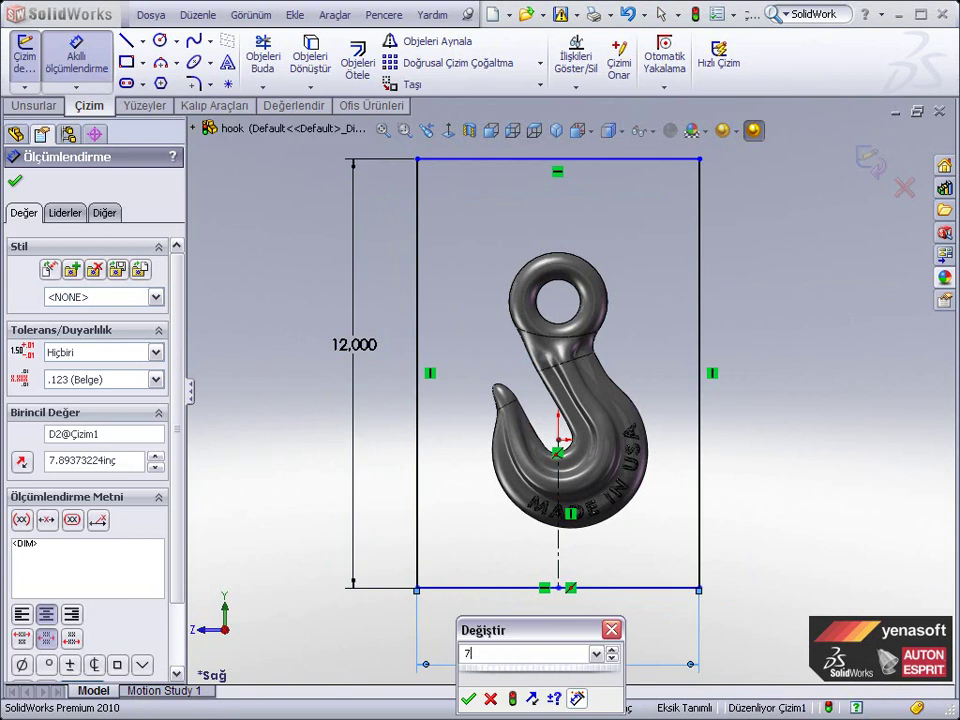
key("Return")
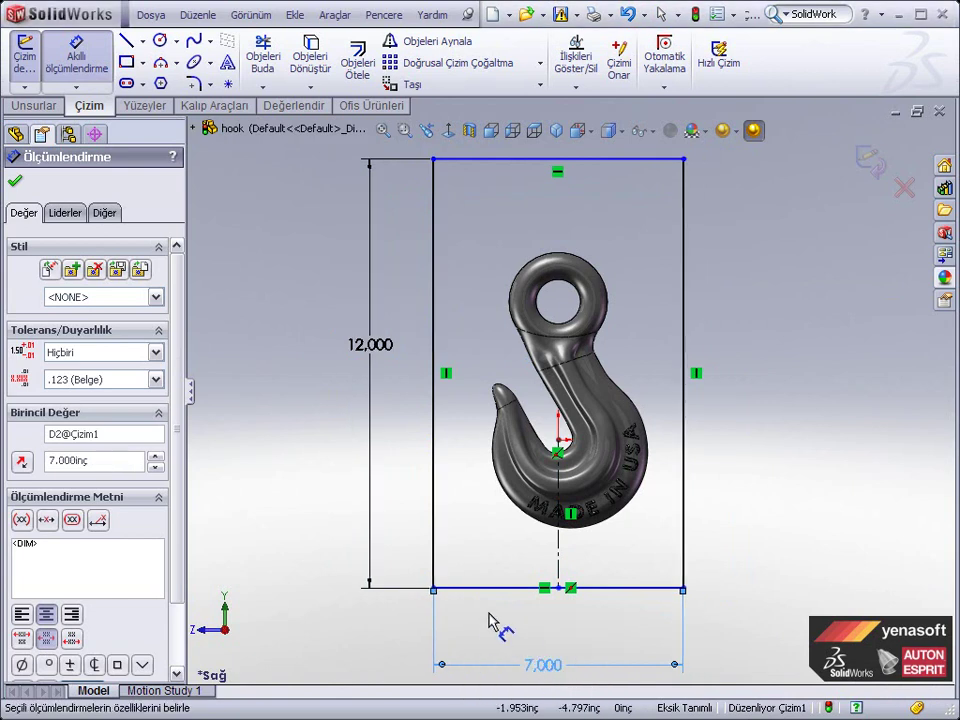
Step: Dimension the origin 4.000 in above the rectangle's bottom edge to fully define the sketch
left_click(489, 590)
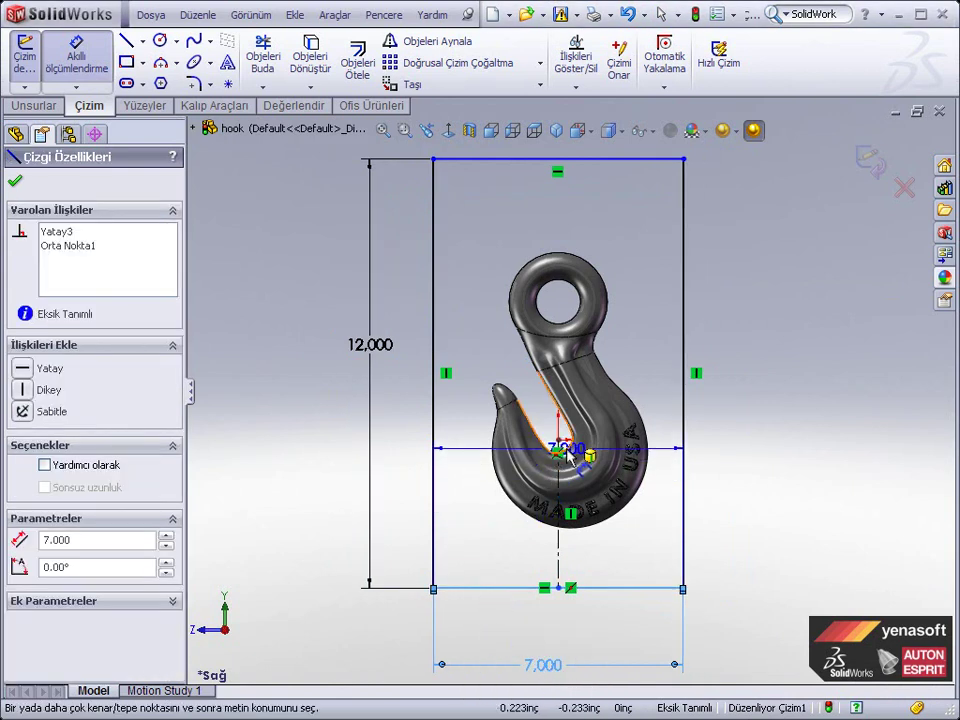
left_click(557, 442)
left_click(415, 495)
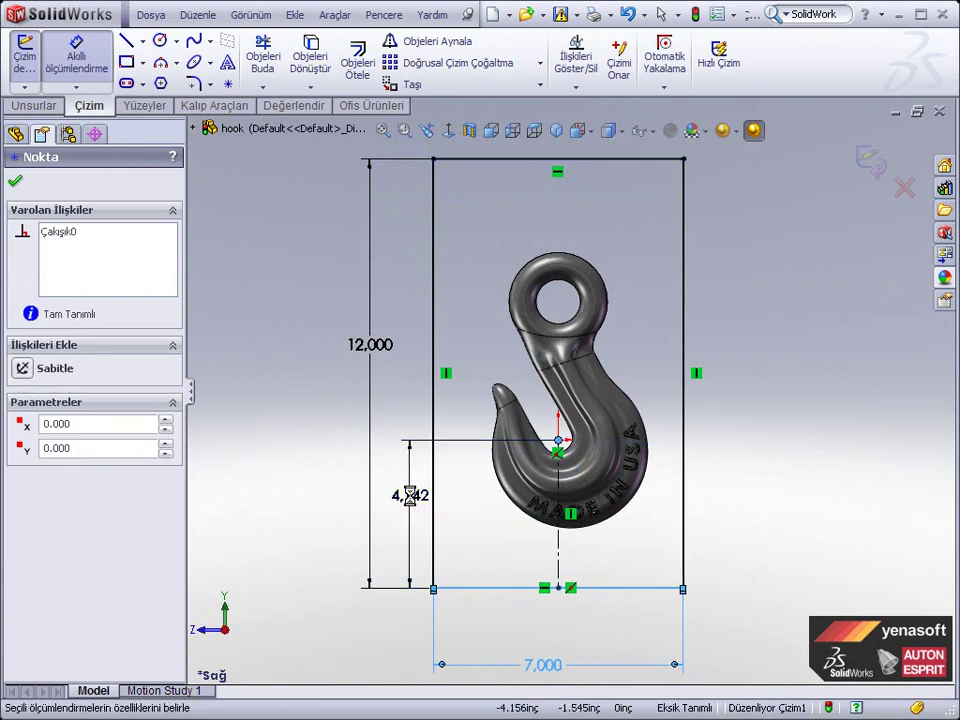
type("4")
key("Return")
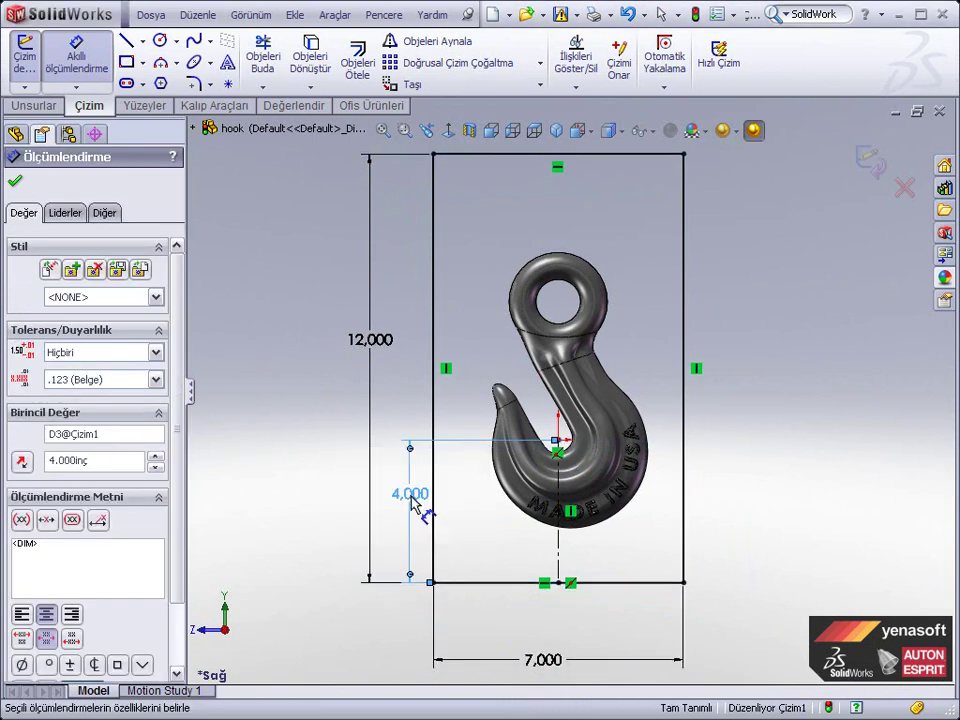
key("Escape")
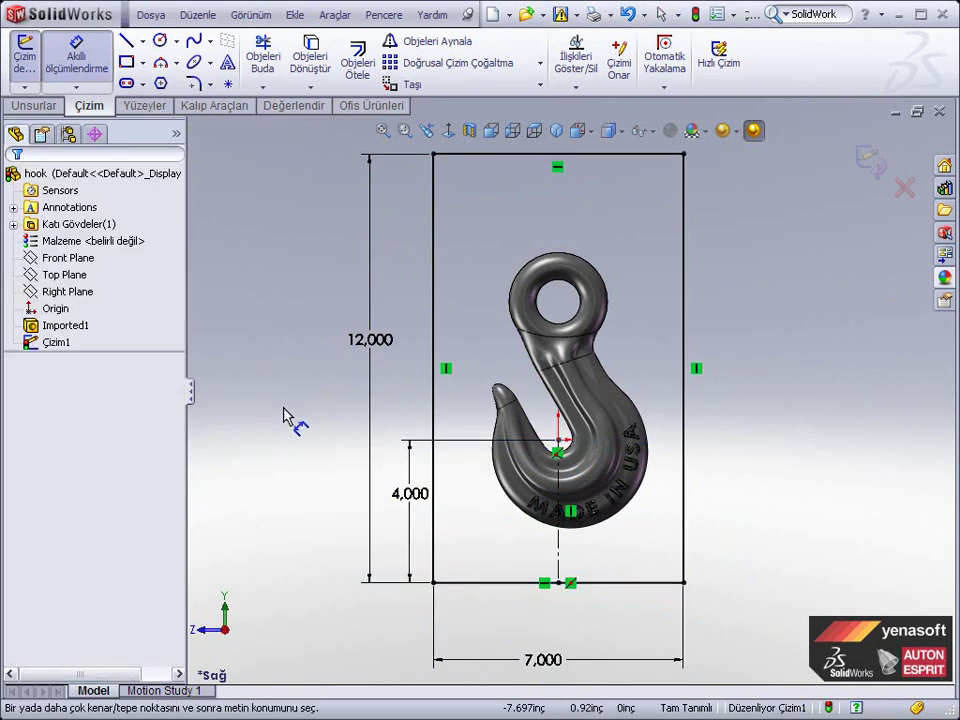
Step: Extrude the rectangle Mid Plane to 4 in depth as a separate, unmerged block body
left_click(40, 112)
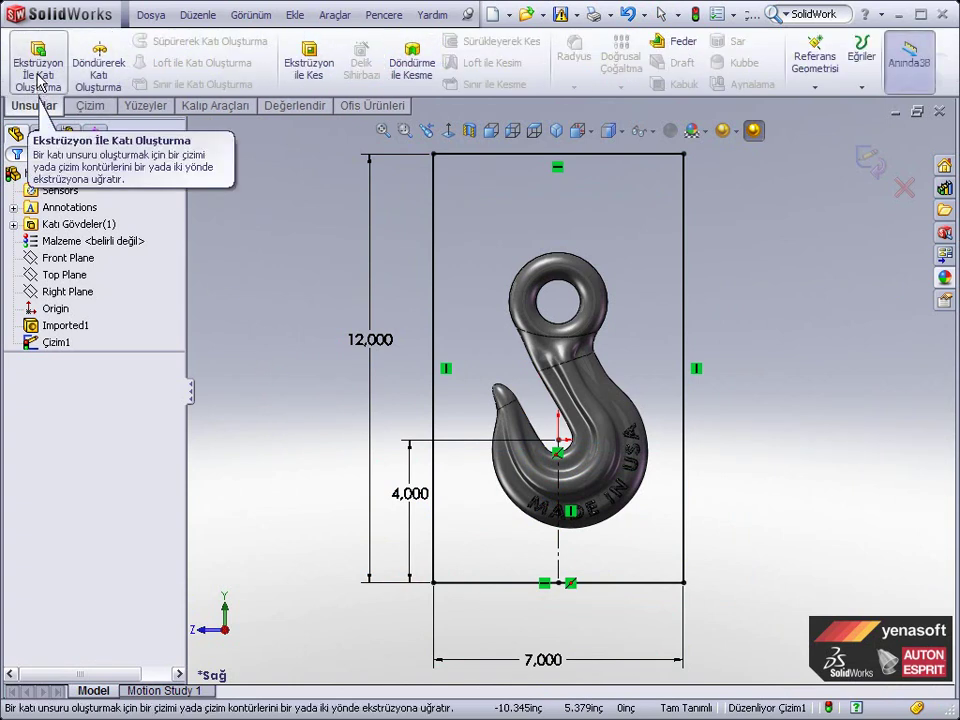
left_click(40, 78)
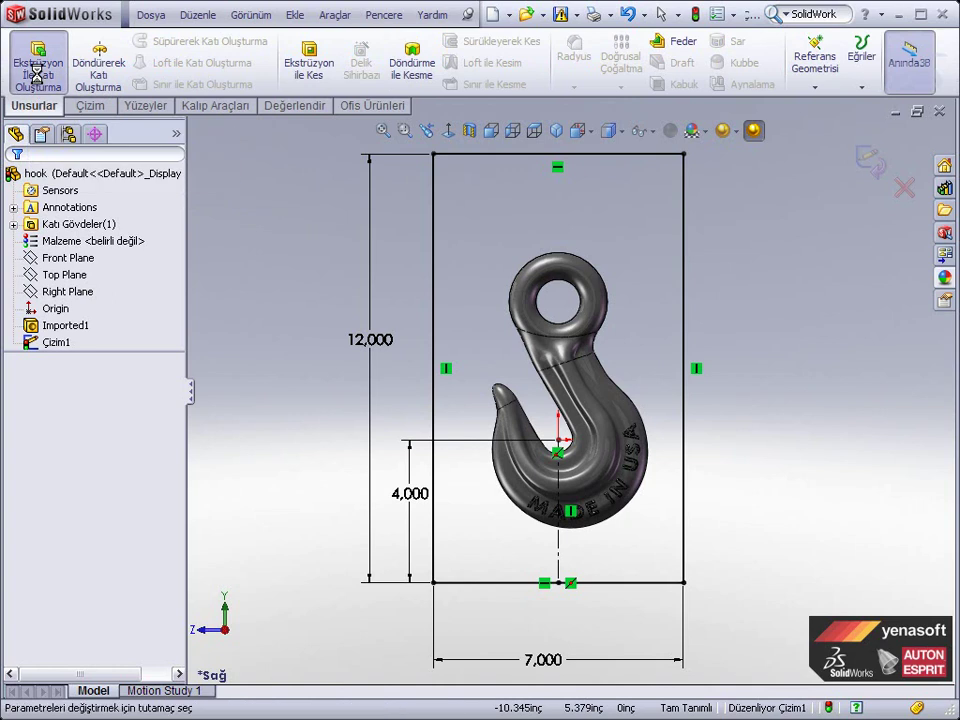
left_click(81, 289)
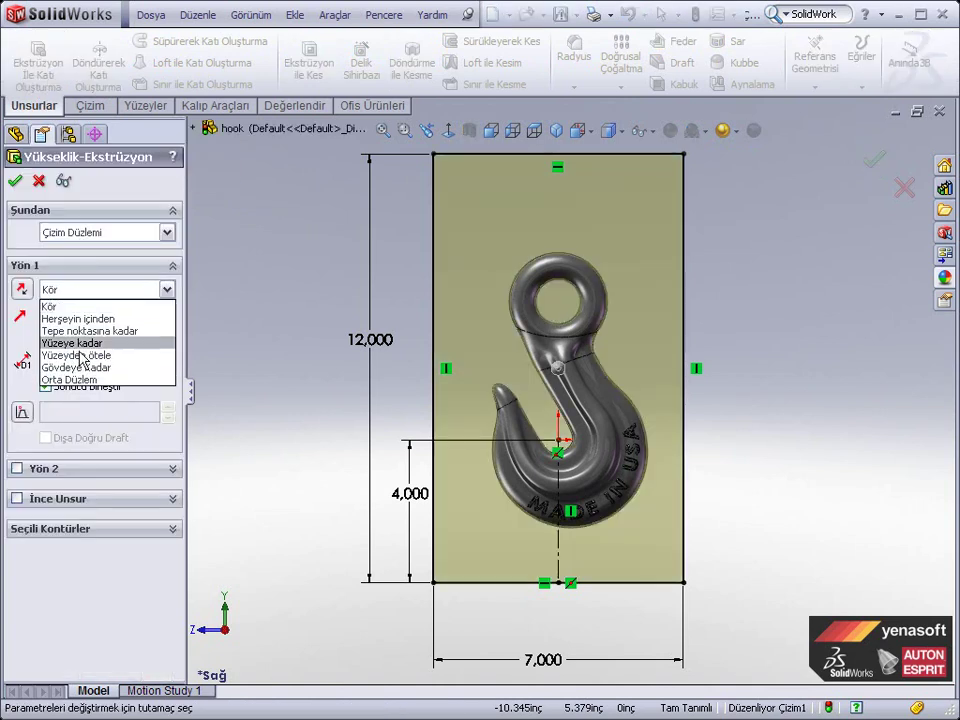
left_click(83, 381)
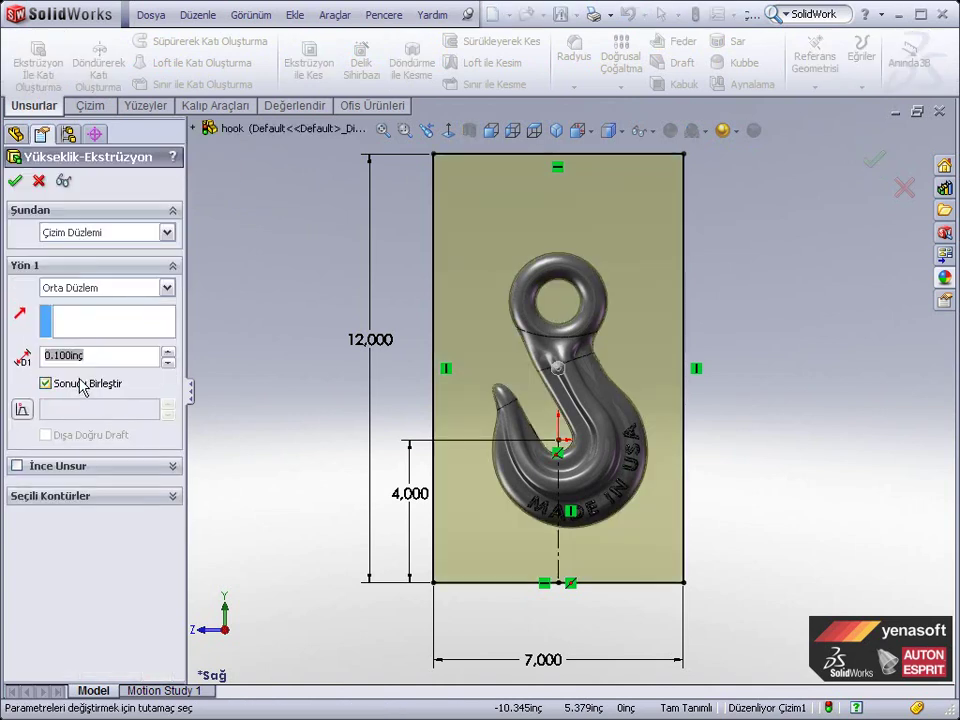
type("4")
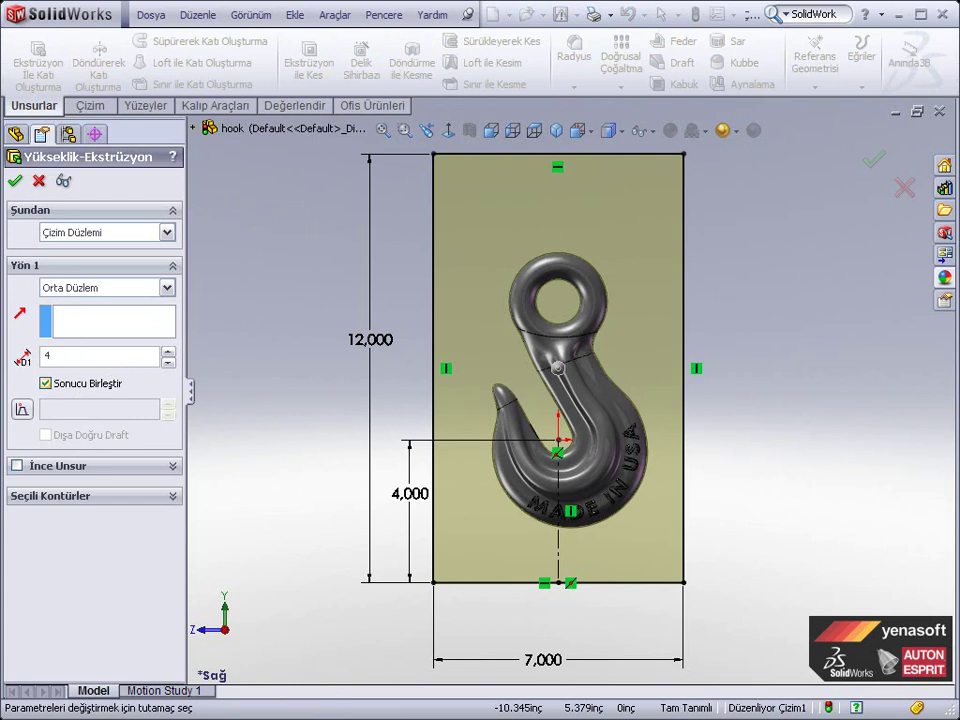
key("Tab")
mouse_move(328, 461)
middle_mouse_down()
mouse_move(287, 456)
mouse_move(279, 506)
middle_mouse_up()
scroll(320, 503, "up", 1)
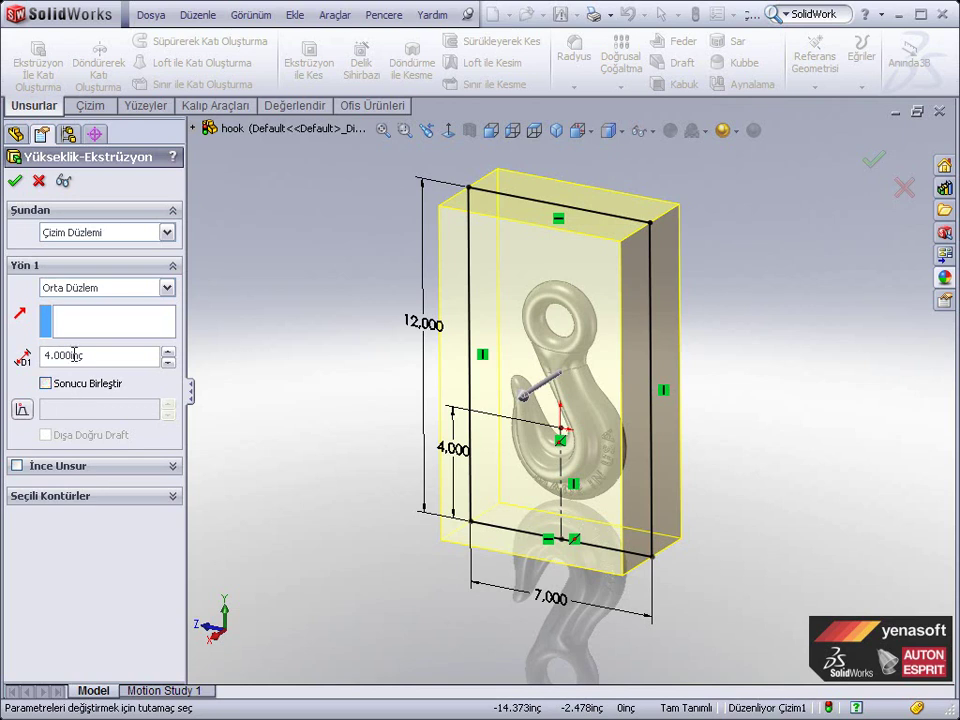
left_click(14, 181)
Step: Expand Solid Bodies and highlight Imported1 and Yükseklik-Ekstrüzyon1 to confirm they are separate
left_click(268, 342)
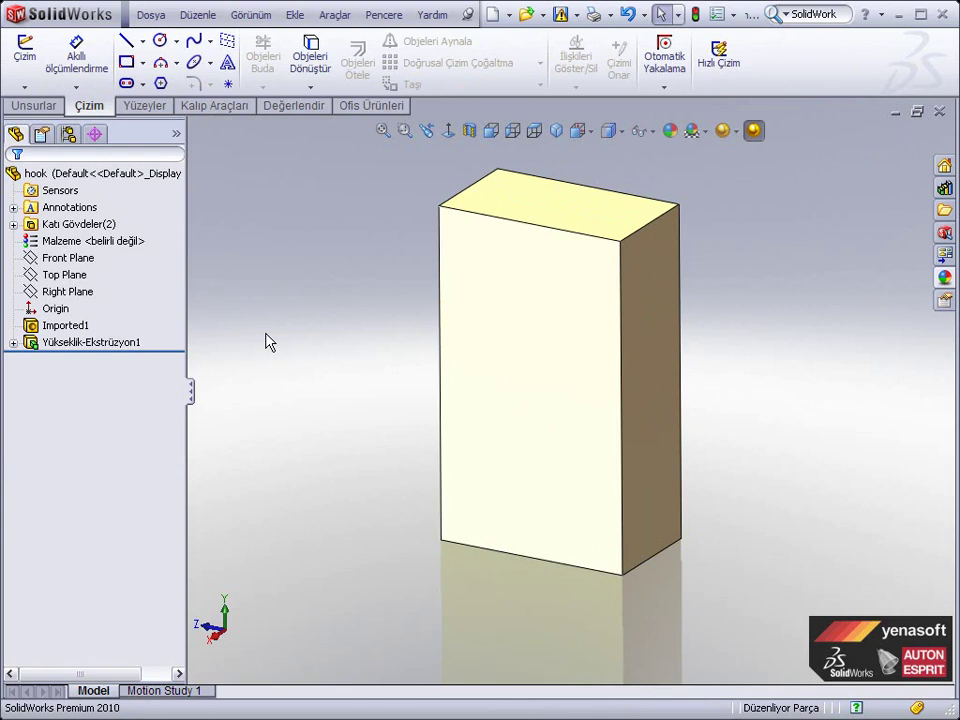
left_click(13, 224)
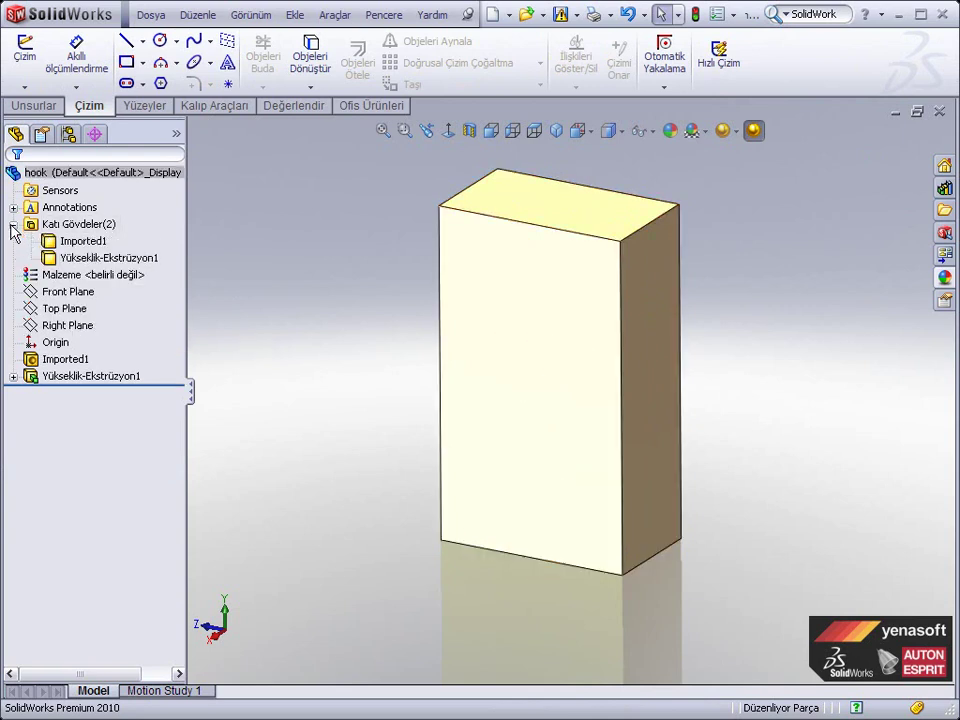
left_click(67, 245)
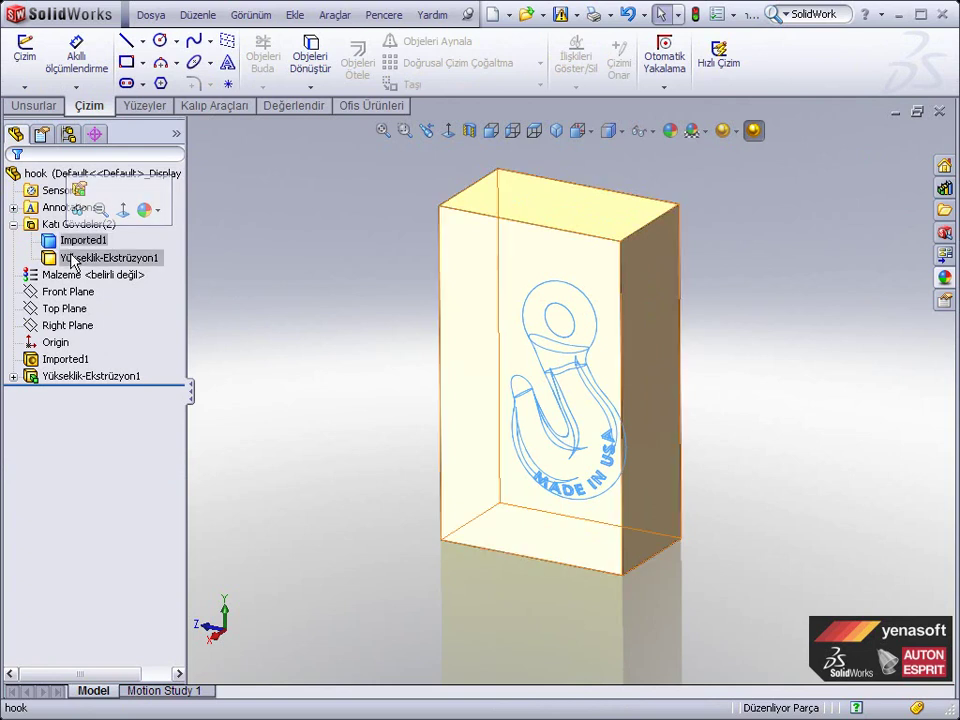
left_click(72, 262)
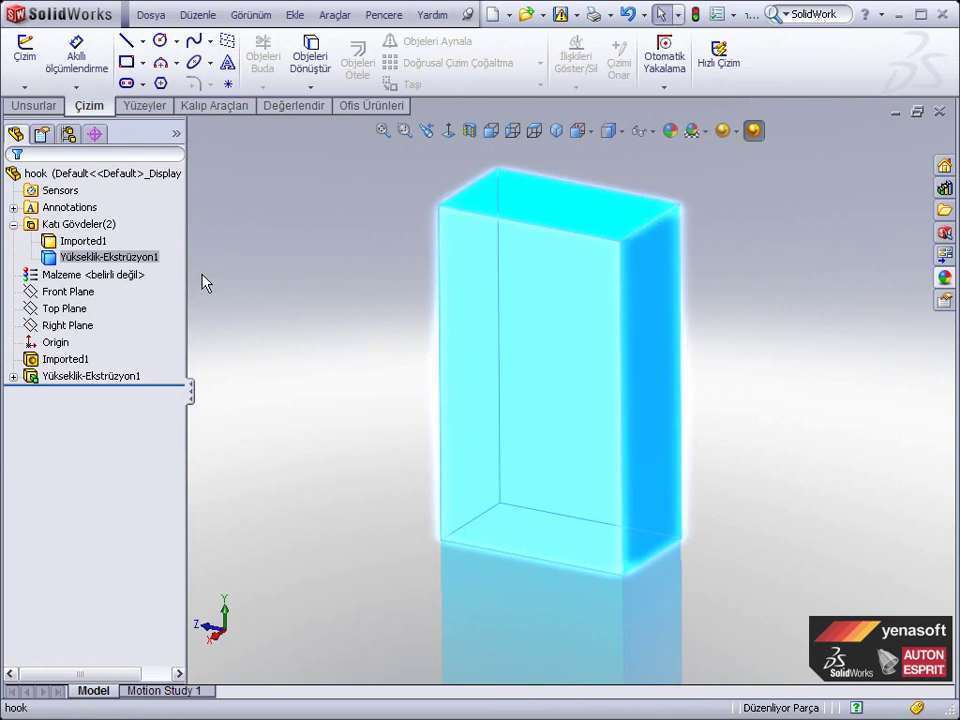
left_click(220, 248)
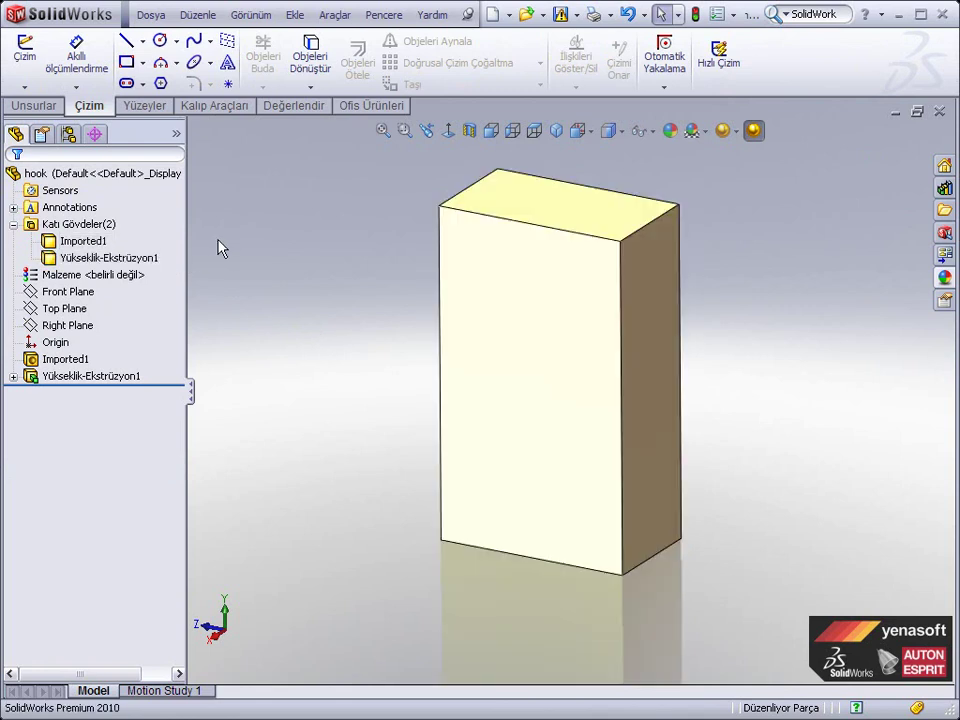
Step: Start a Subtract Combine feature with the block Yükseklik-Ekstrüzyon1 as the main body
left_click(289, 20)
mouse_move(331, 77)
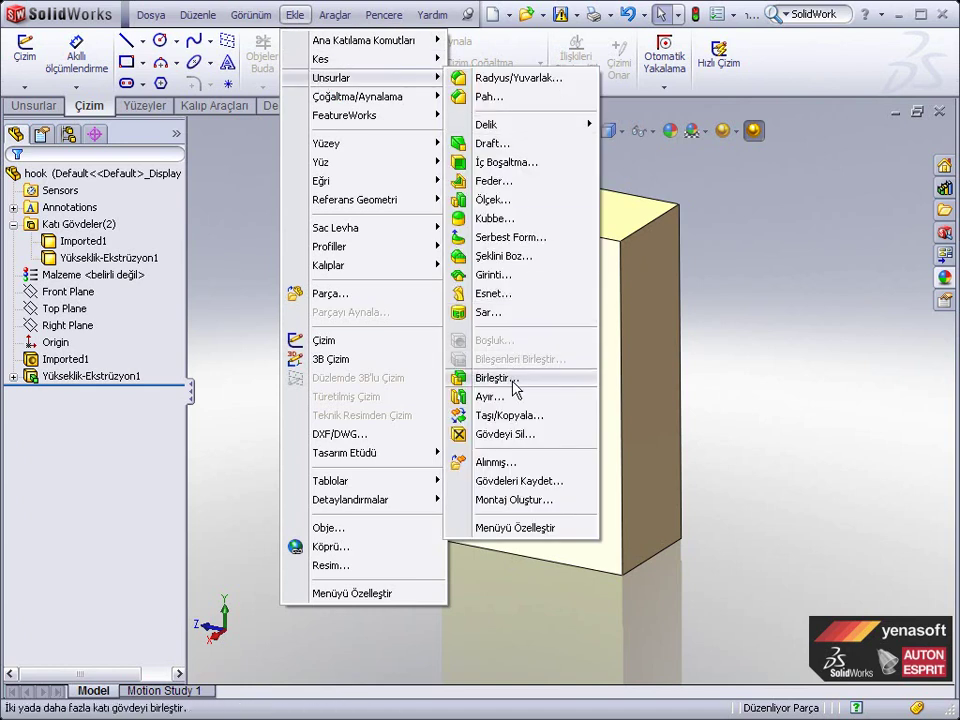
left_click(497, 378)
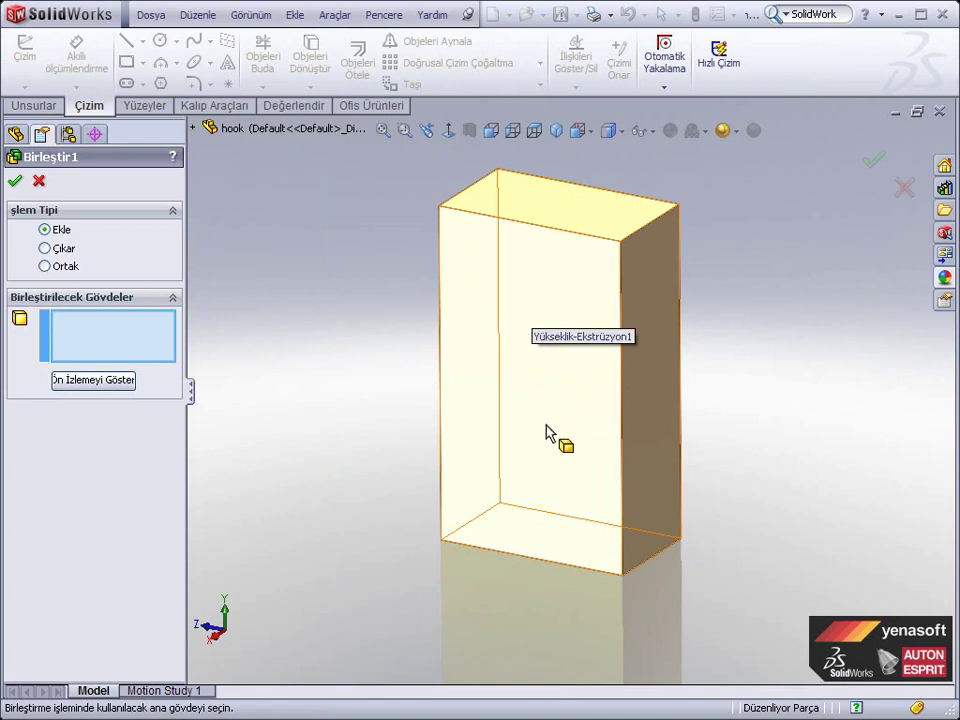
left_click(63, 250)
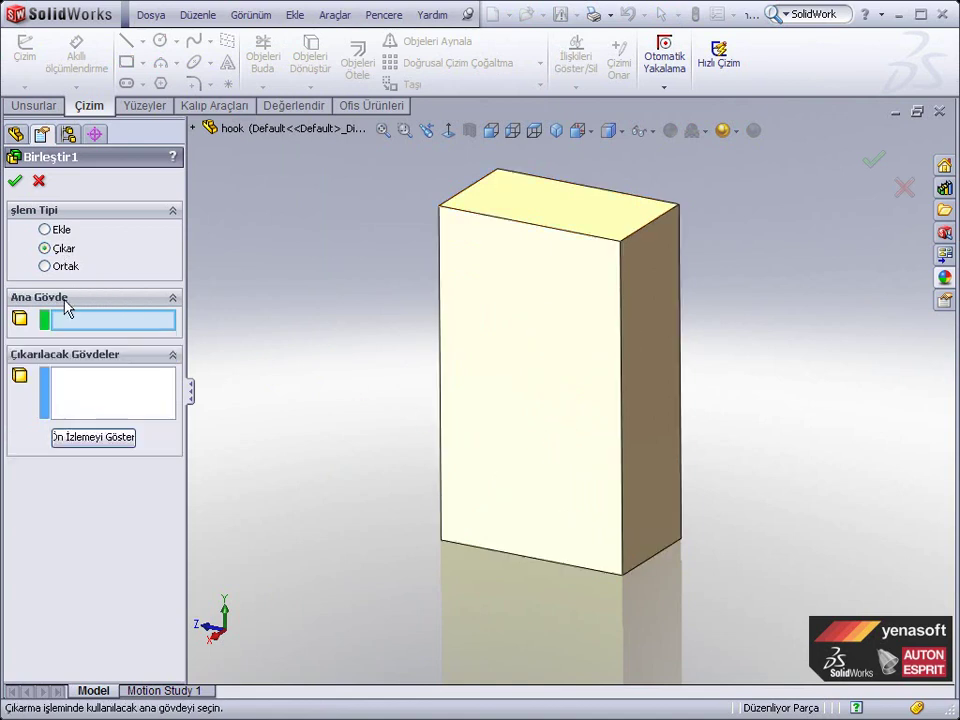
left_click(462, 250)
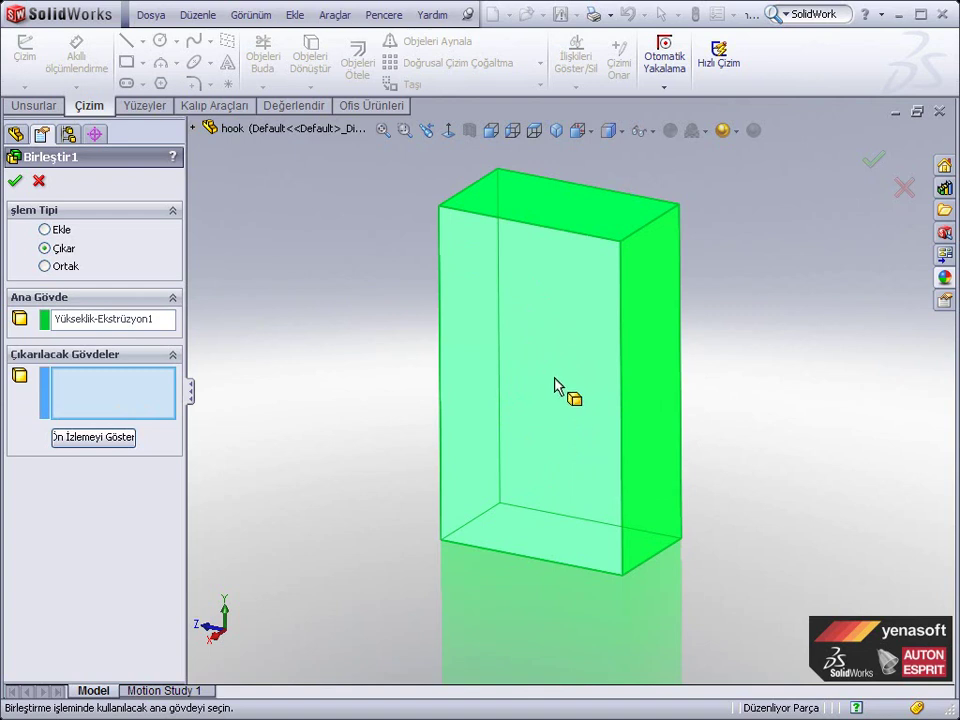
Step: Pick the hidden hook body Imported1 via Select Other and subtract it from the block
right_click(556, 384)
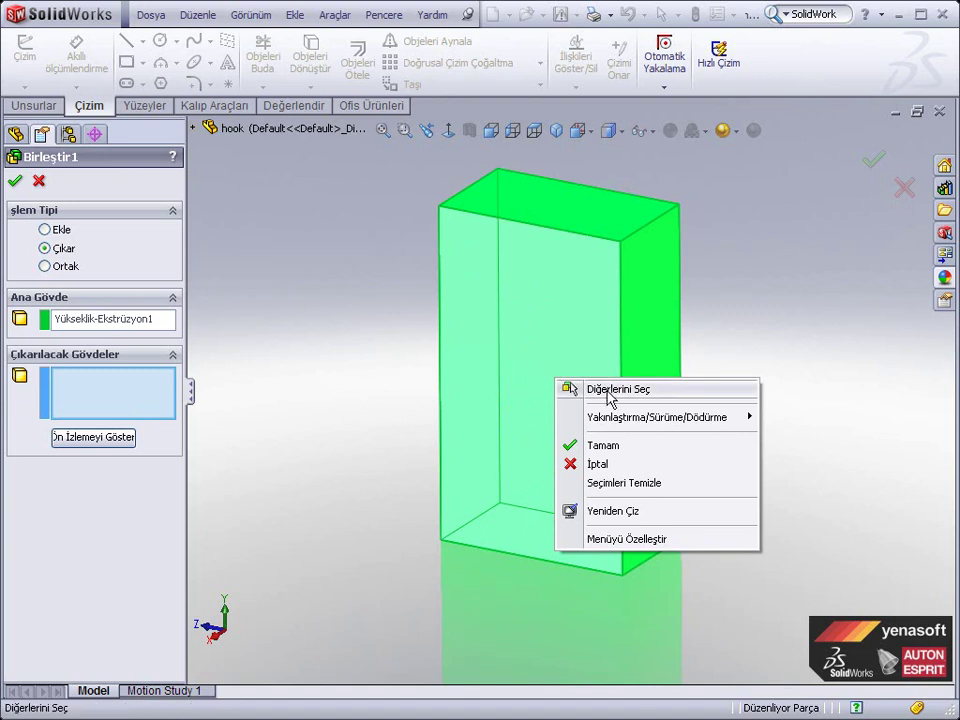
left_click(607, 390)
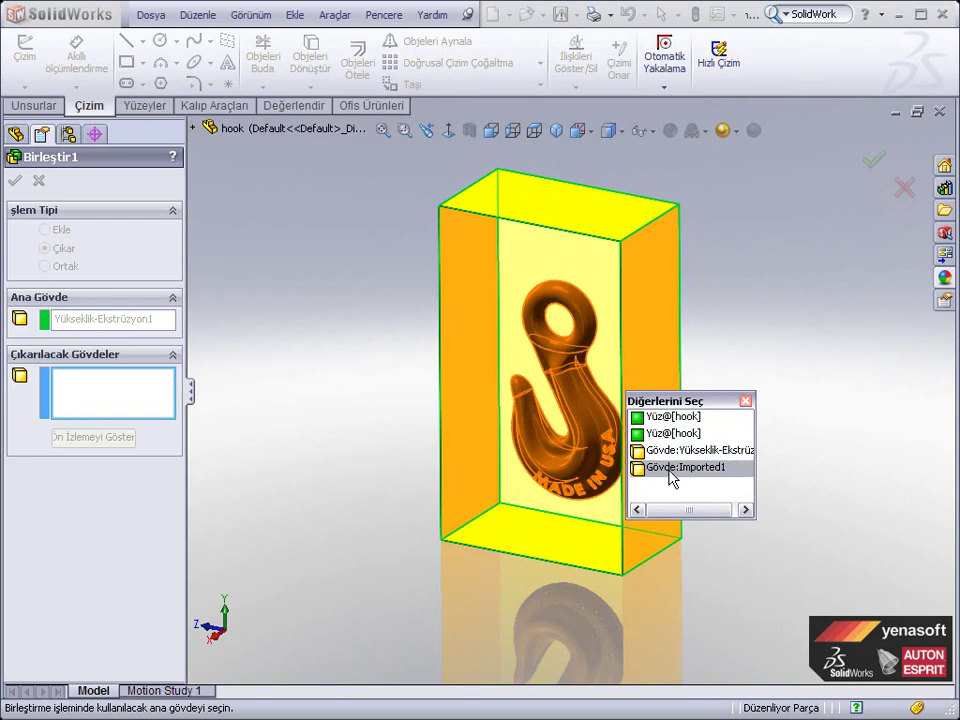
left_click(669, 467)
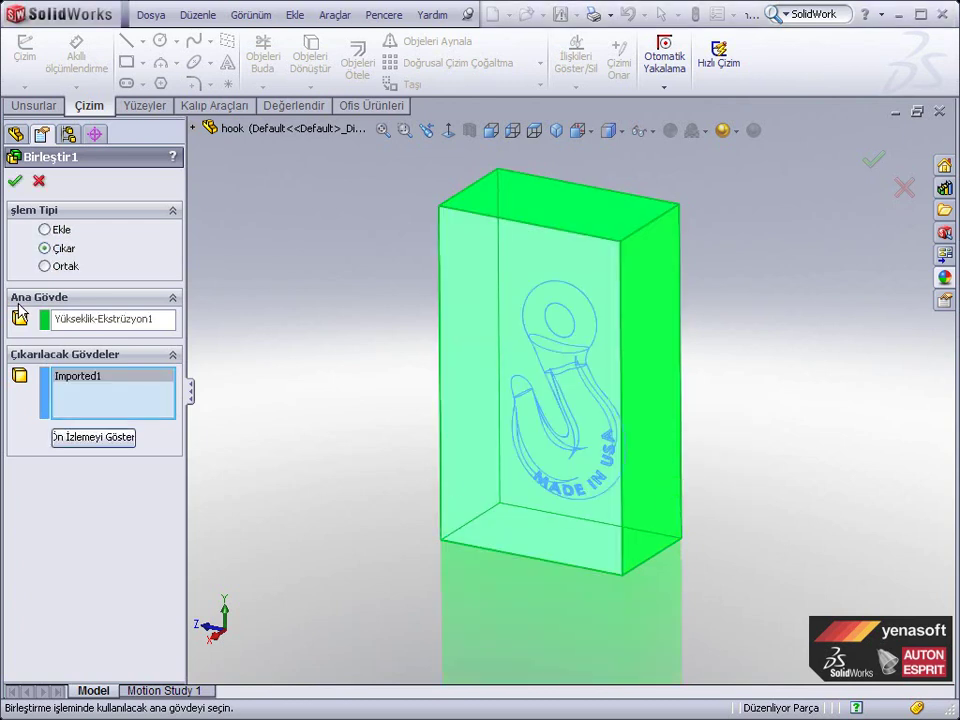
left_click(14, 181)
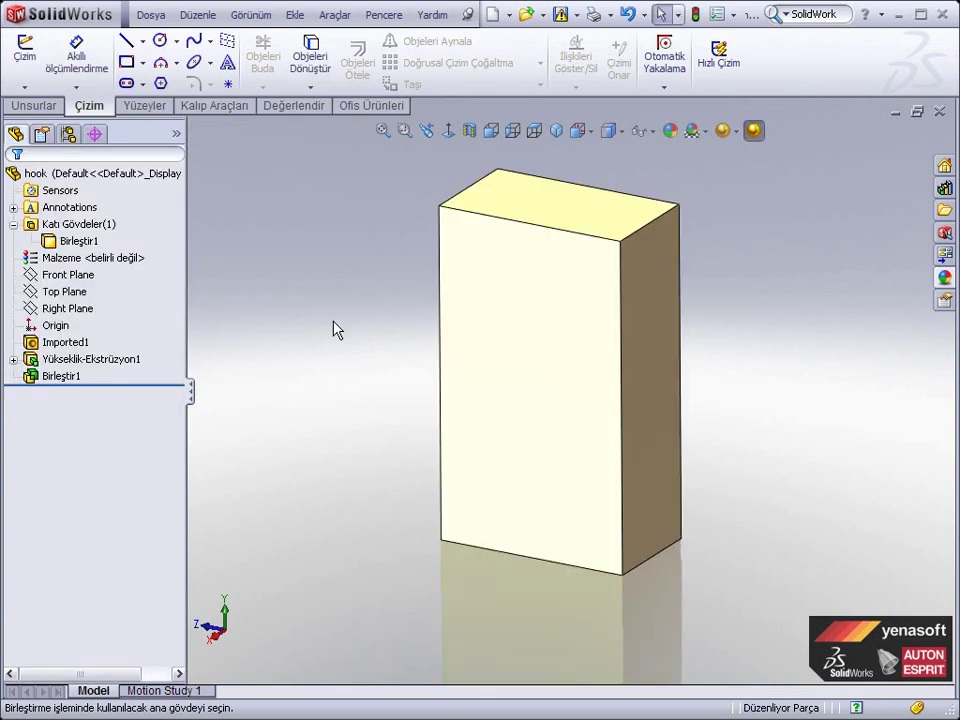
Step: Section the part along the Right Plane to inspect the cavity, then close the section and tilt the view
left_click(467, 140)
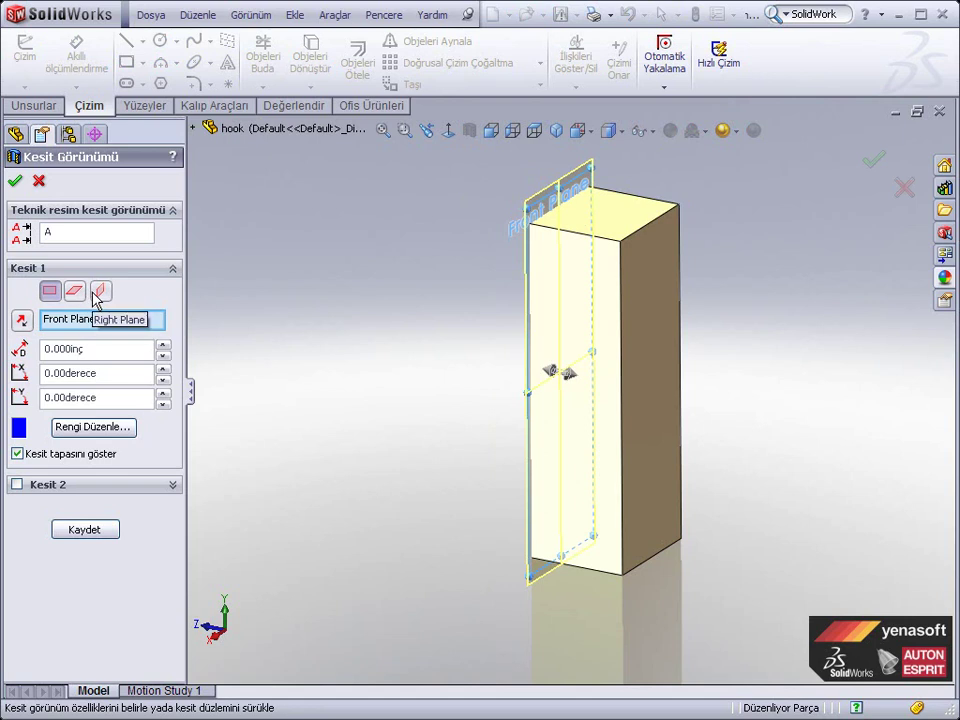
left_click(99, 291)
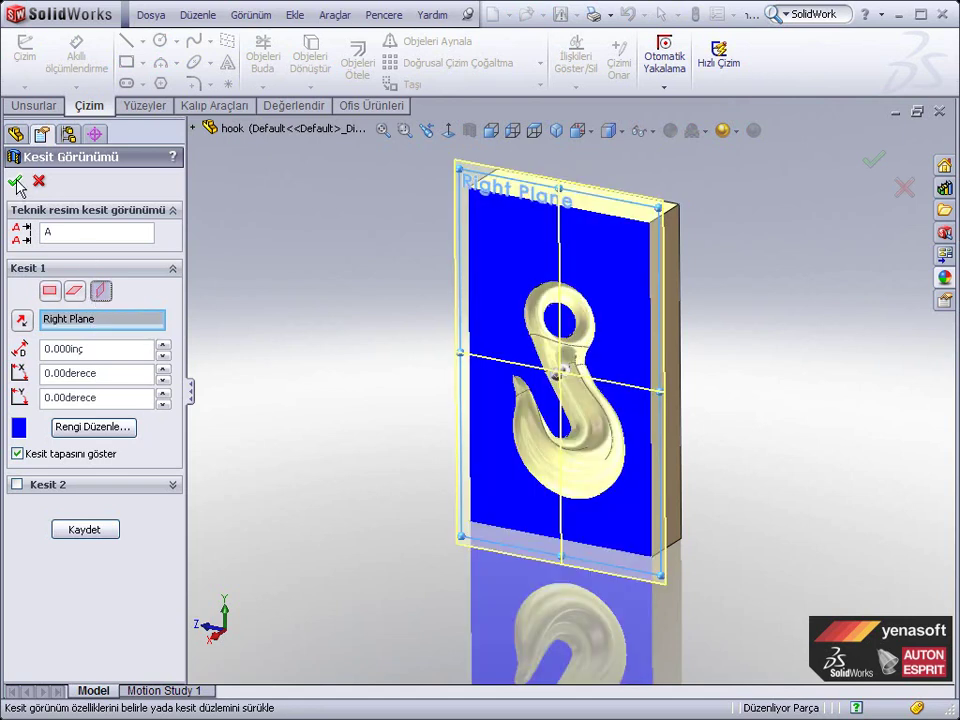
left_click(15, 135)
mouse_move(381, 446)
middle_mouse_down()
mouse_move(405, 358)
mouse_move(392, 413)
middle_mouse_up()
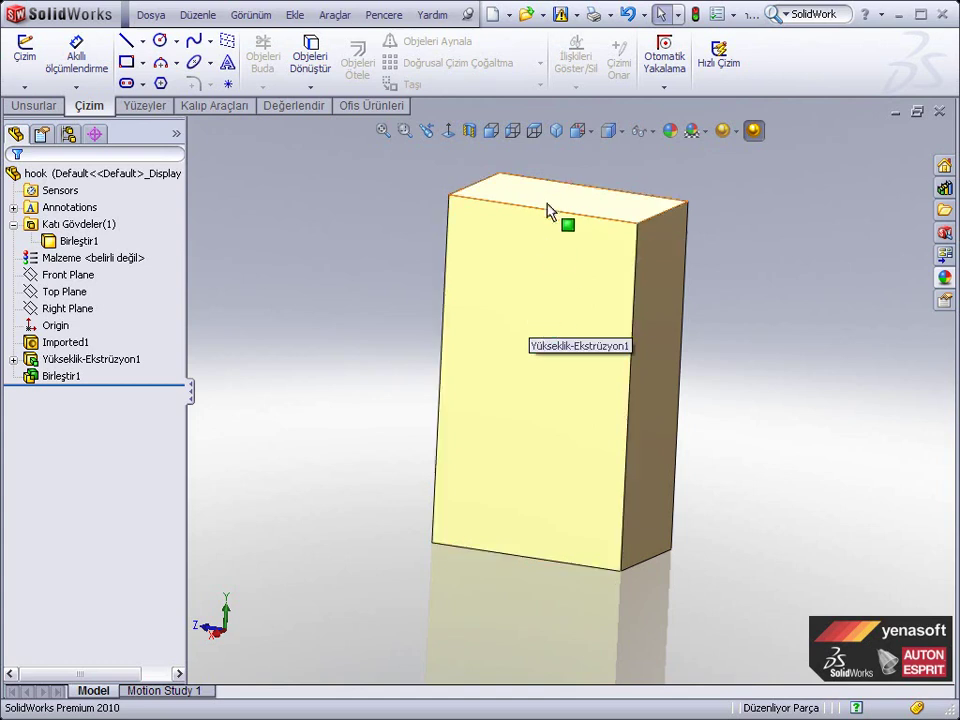
Step: Select and clear the block's top face, then bring up the Insert menu
left_click(550, 203)
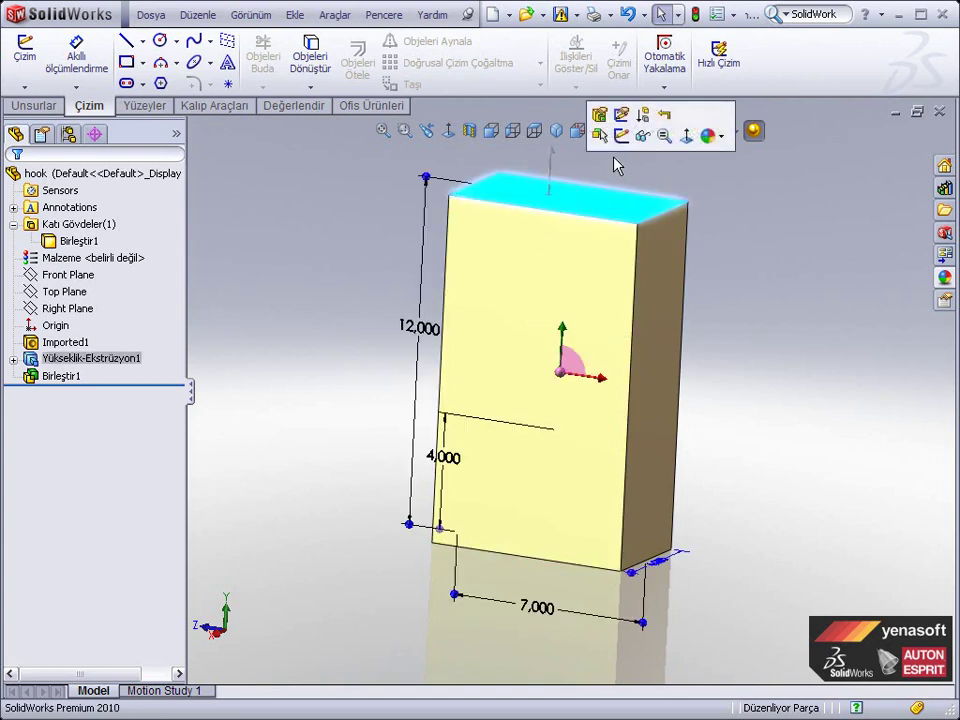
left_click(694, 191)
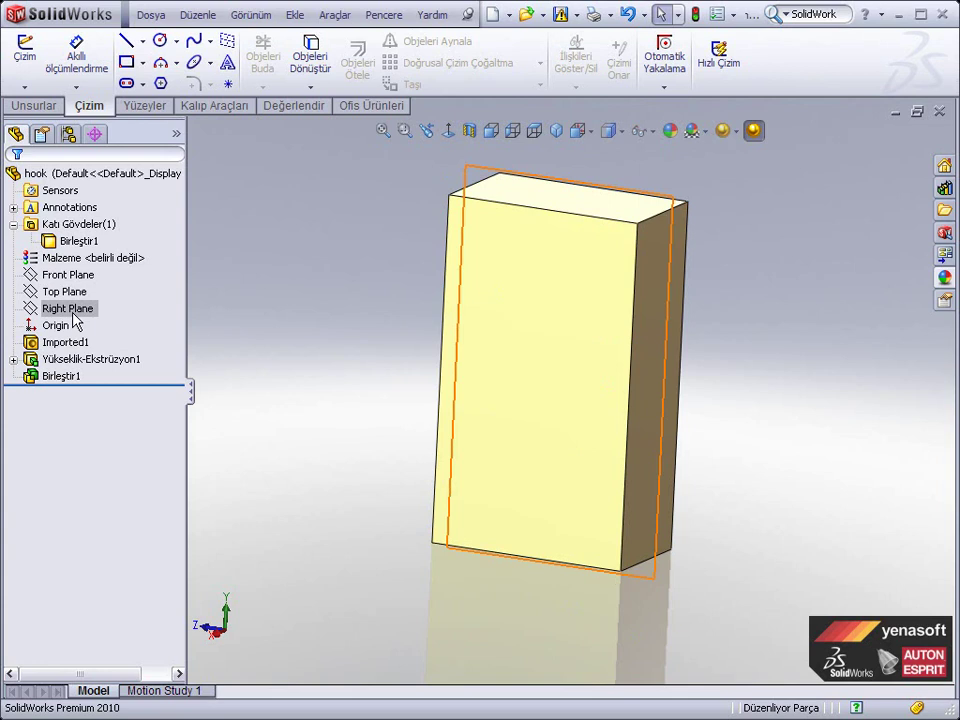
left_click(294, 15)
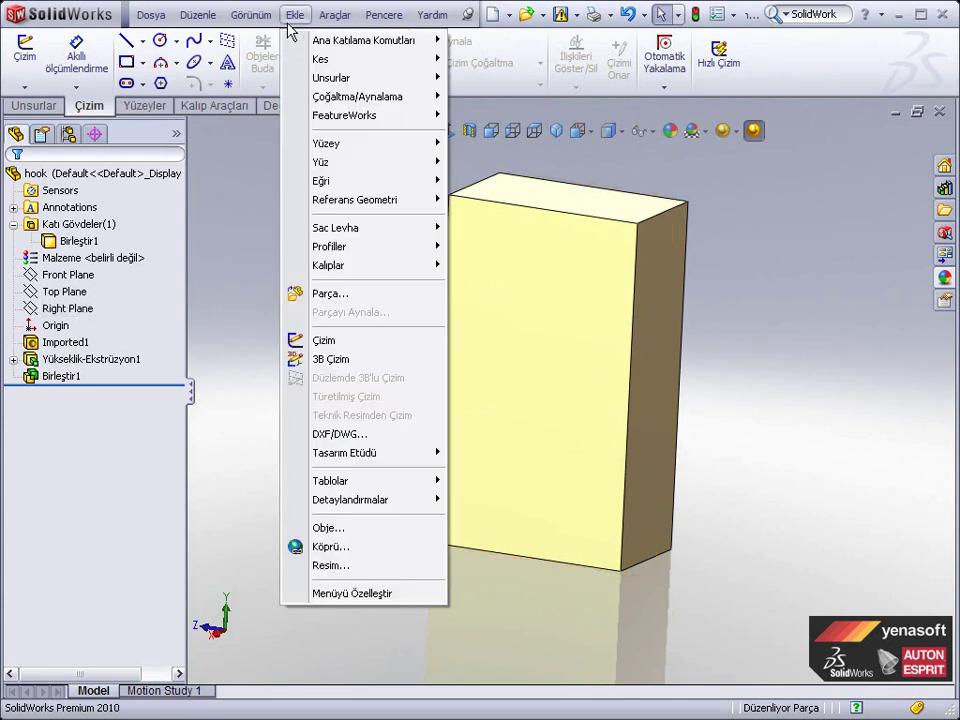
mouse_move(331, 77)
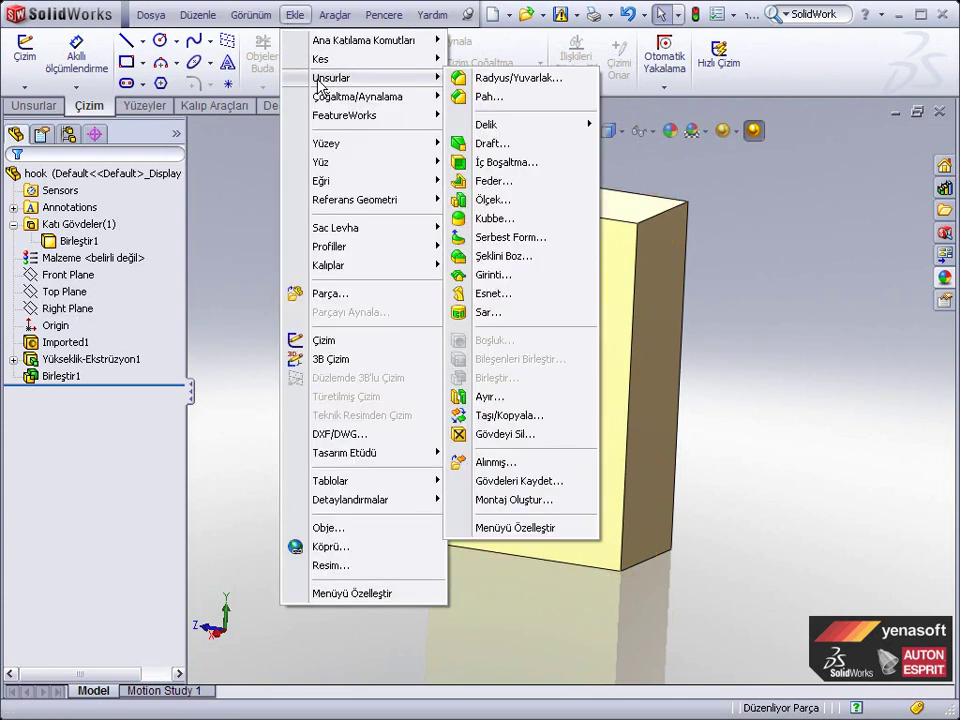
Step: Split the block along Right Plane, keeping both resulting bodies Ayır1[1] and Ayır1[2]
left_click(533, 404)
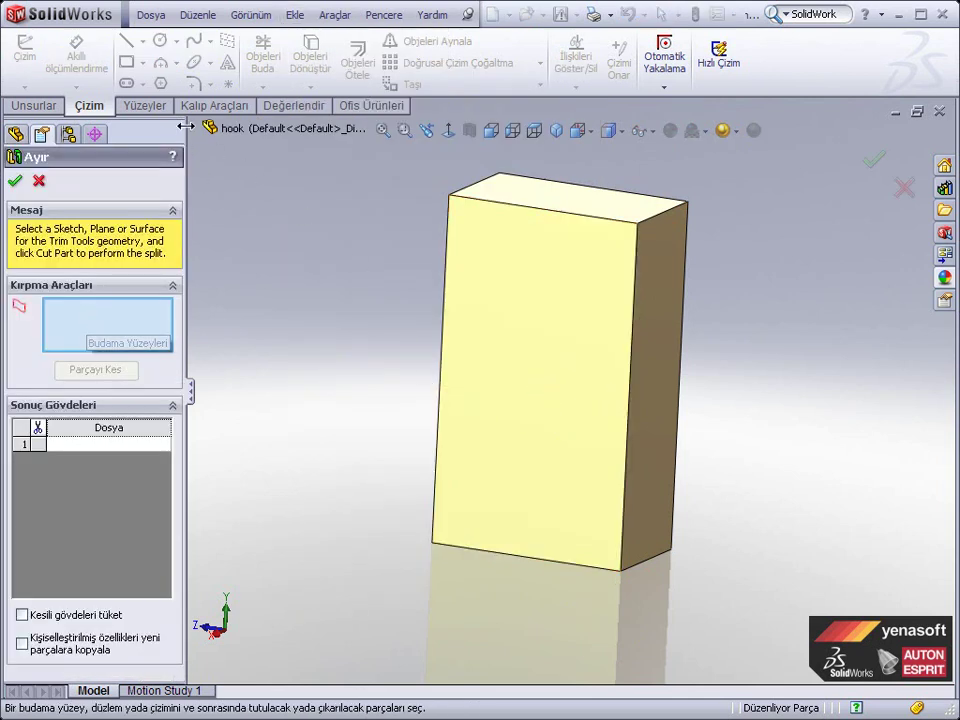
left_click(192, 128)
left_click(250, 263)
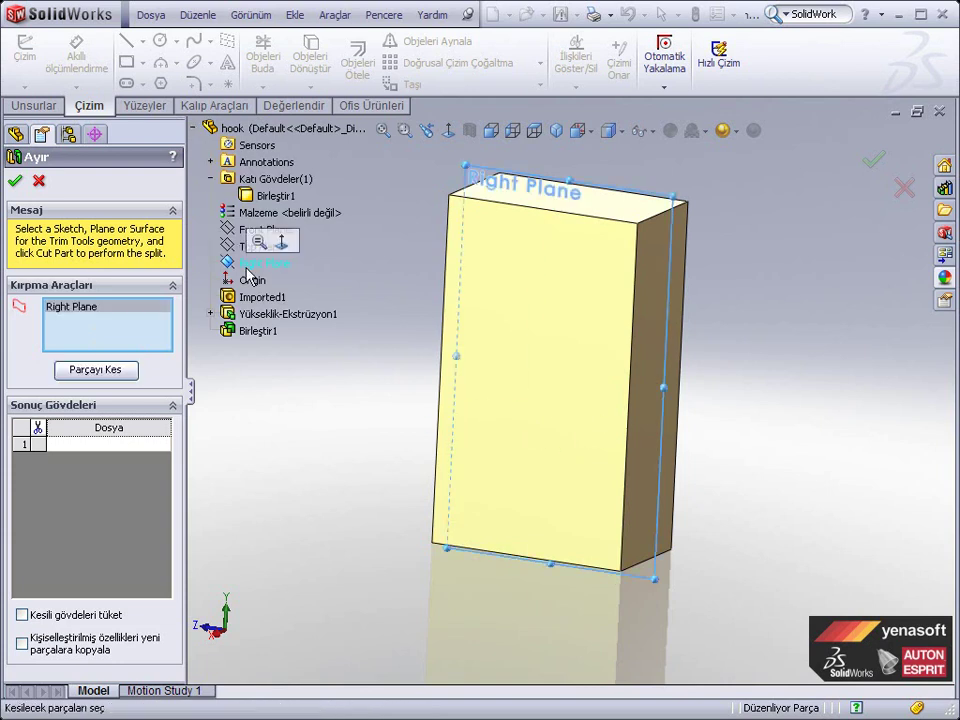
left_click(196, 129)
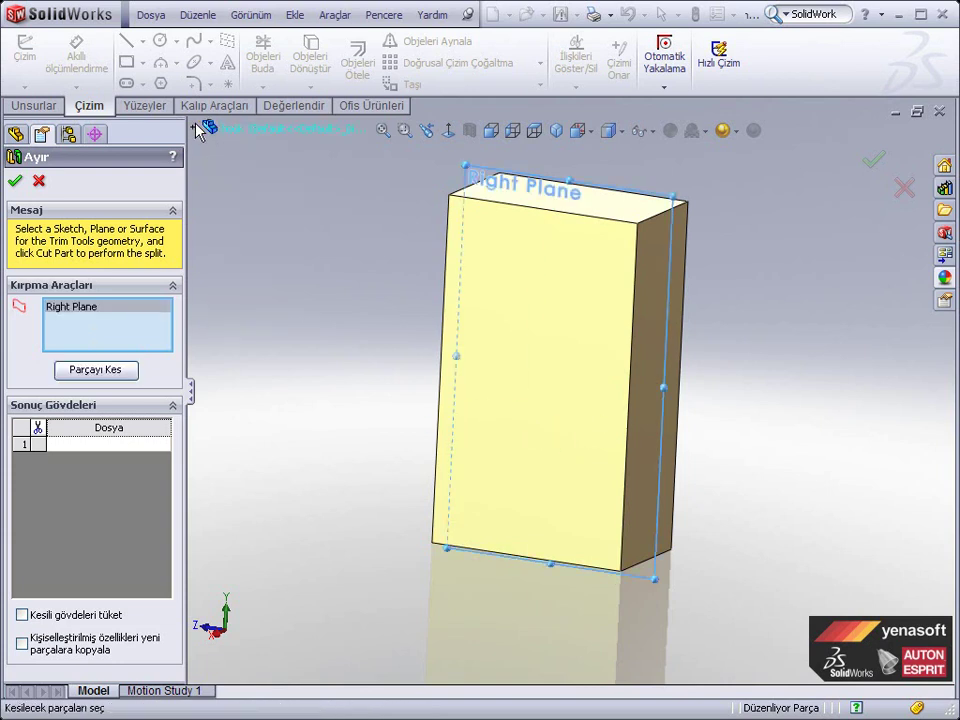
left_click(126, 374)
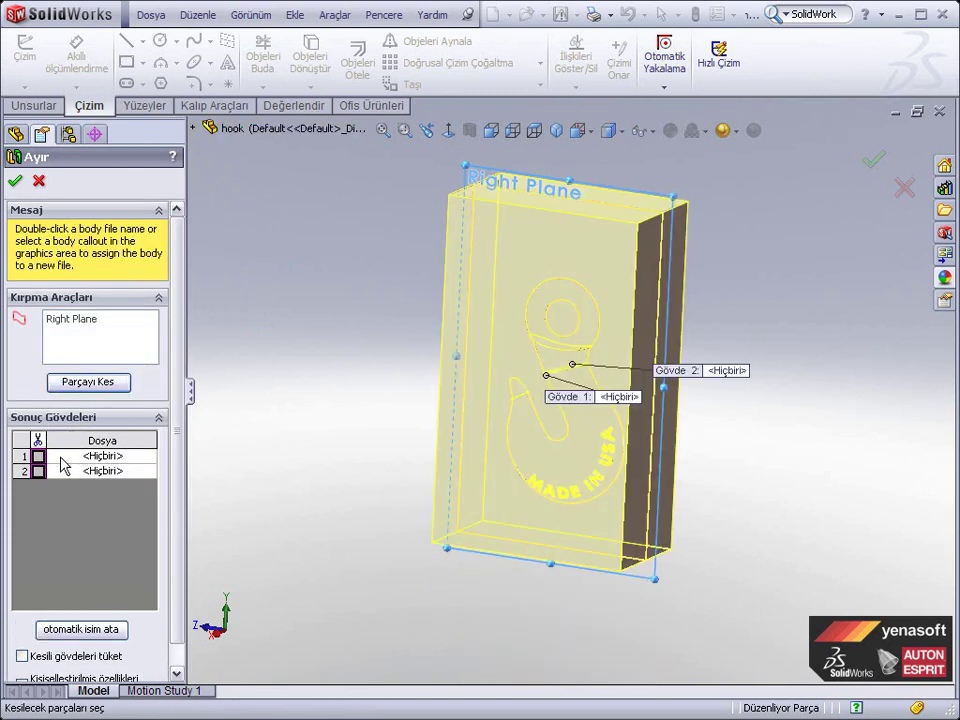
left_click(38, 456)
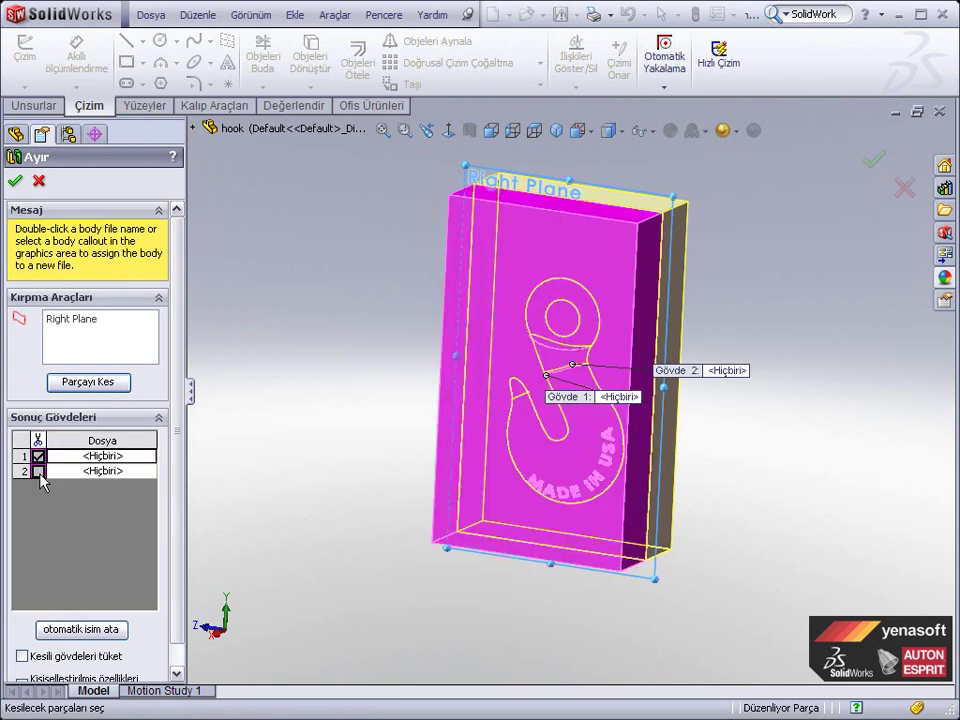
left_click(38, 471)
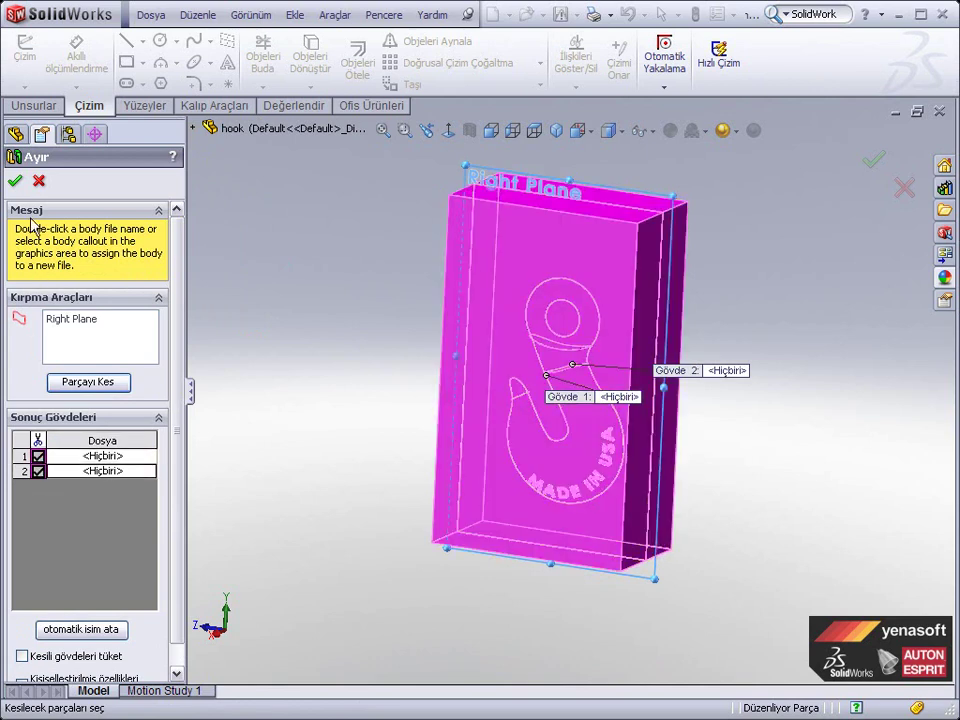
left_click(16, 182)
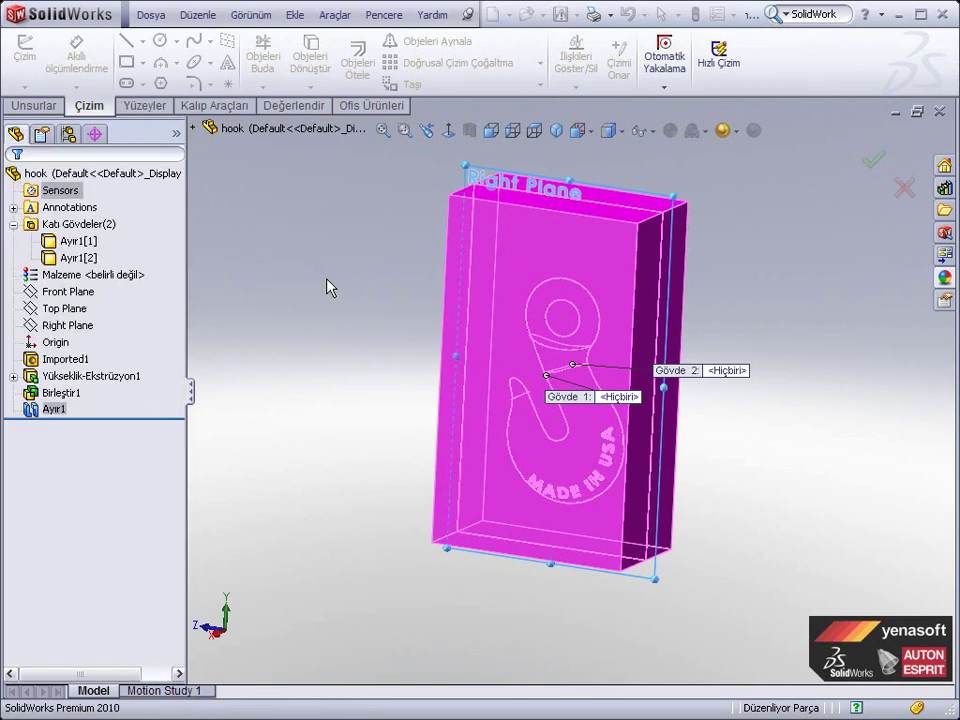
key("f")
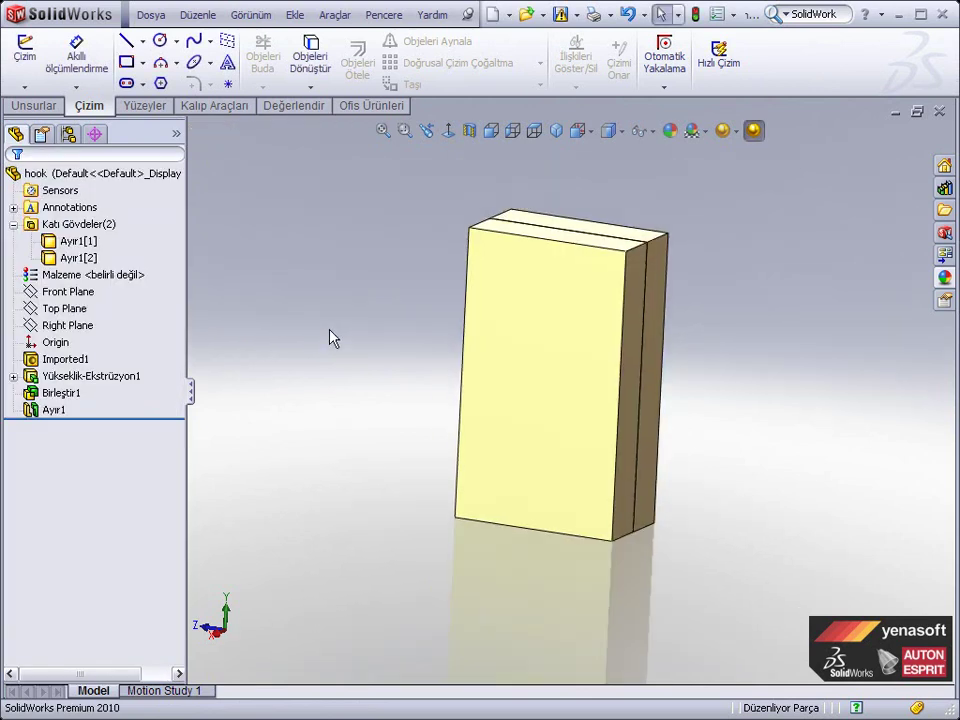
Step: Rotate body Ayır1[1] 90° about its side edge with Move/Copy Body, exposing both hook cavities
left_click(293, 18)
mouse_move(331, 77)
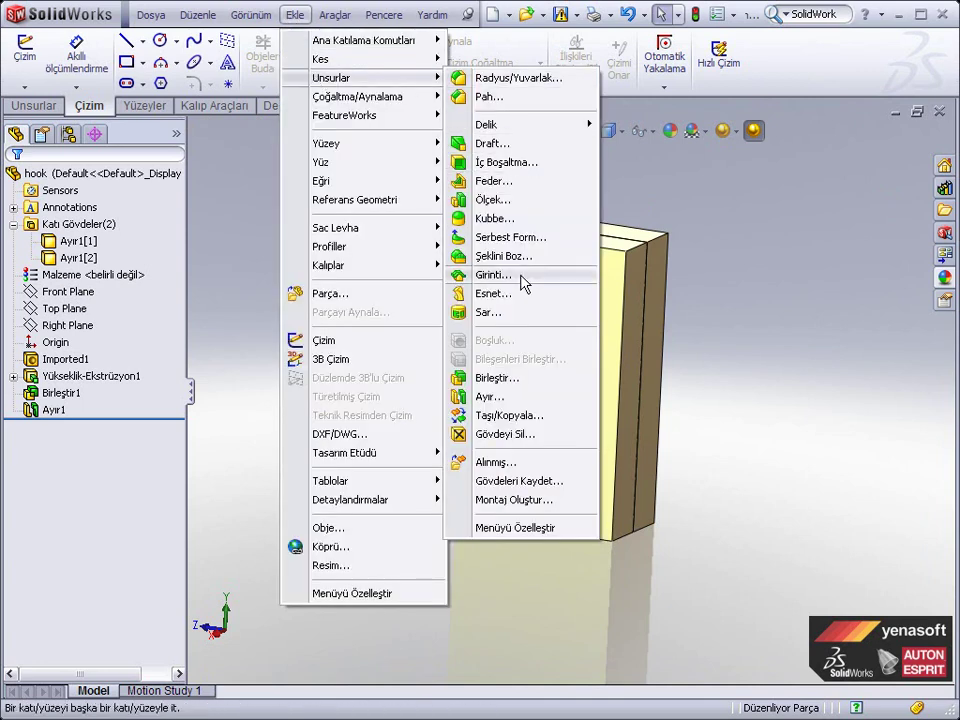
left_click(521, 421)
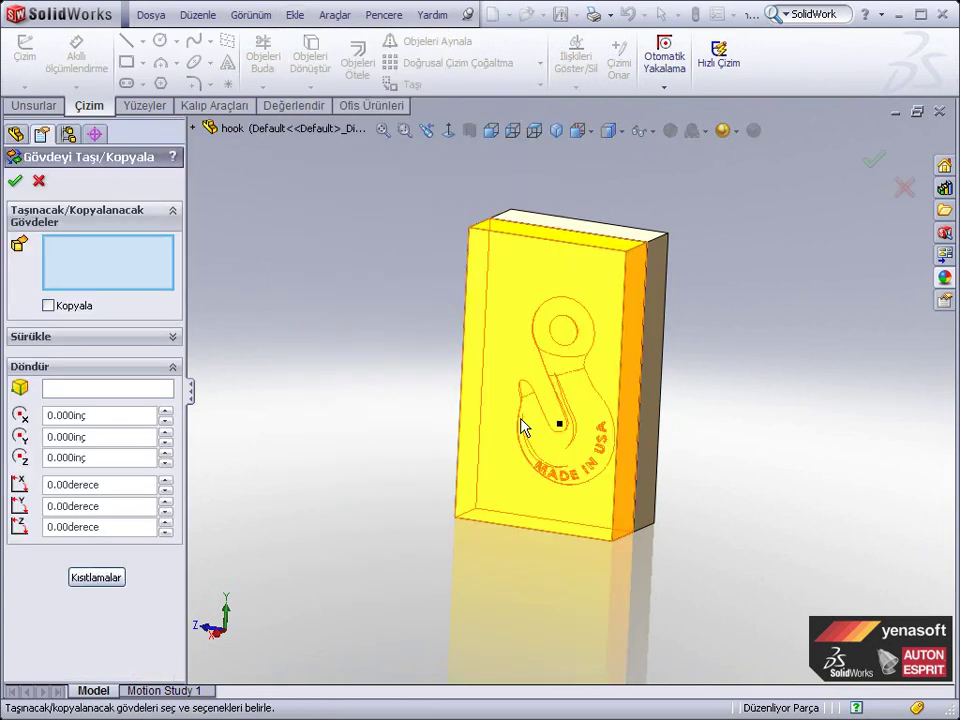
left_click(499, 396)
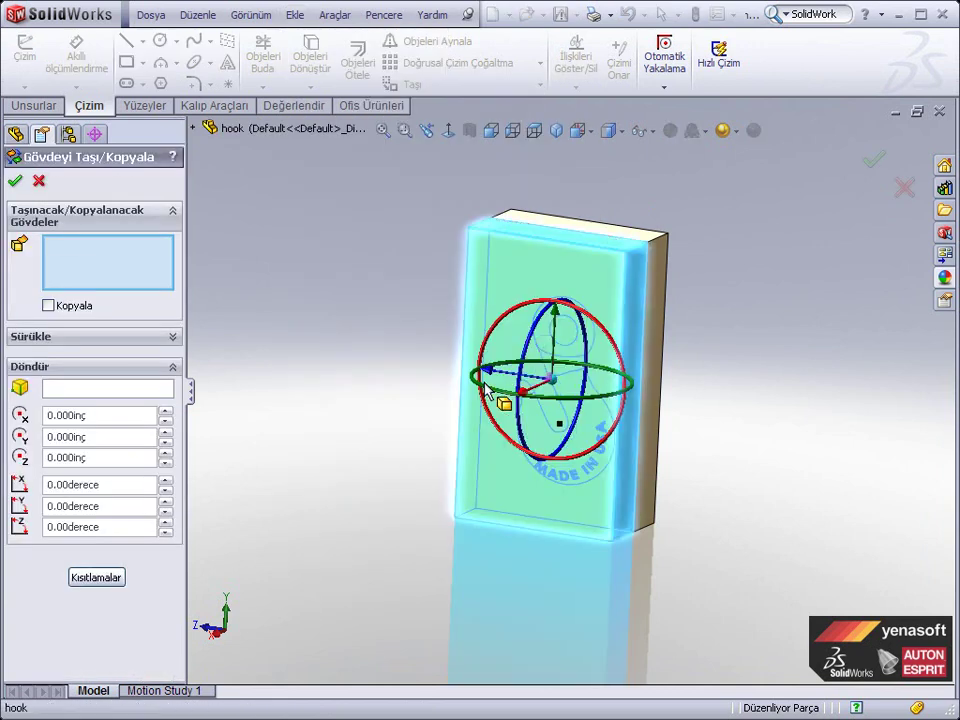
middle_click_drag(405, 390, 482, 396)
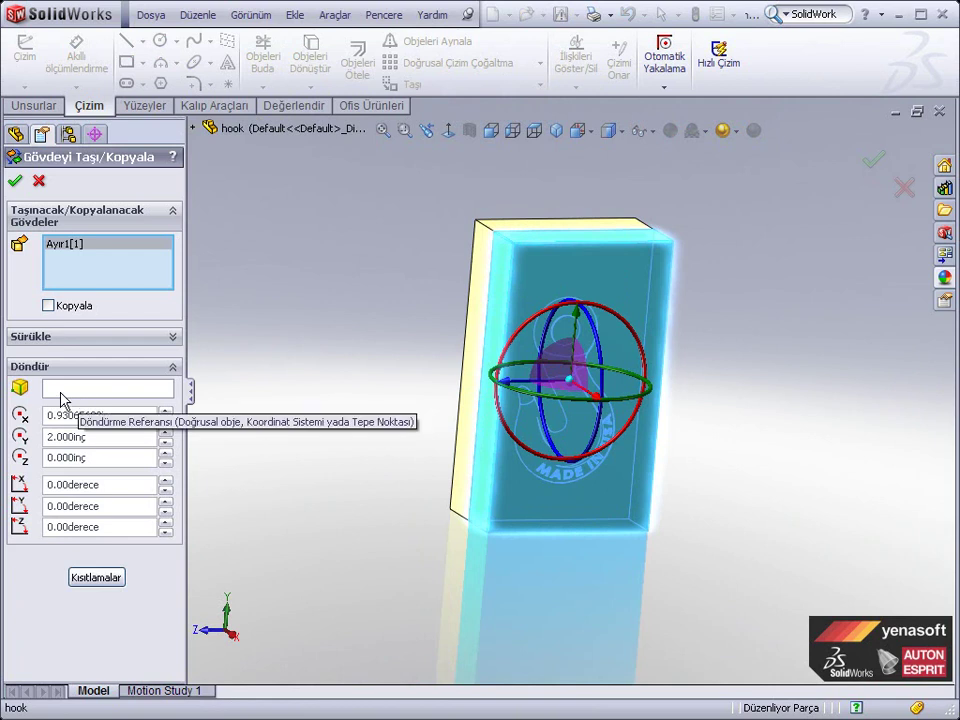
left_click(111, 397)
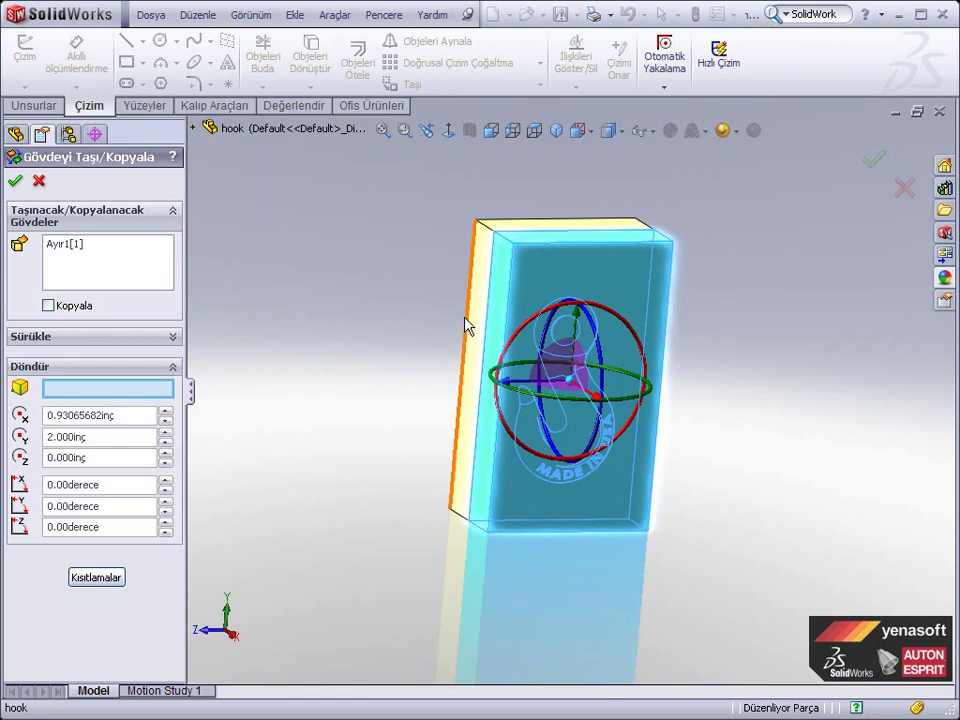
left_click(490, 315)
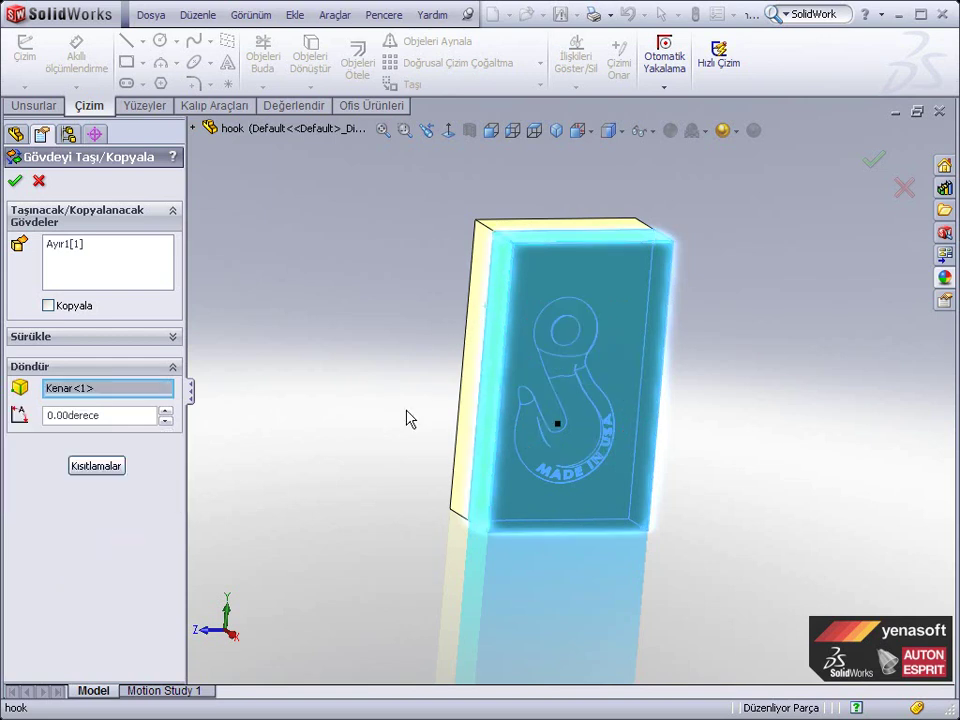
middle_click_drag(407, 418, 318, 423)
left_click_drag(106, 414, 16, 414)
type("90")
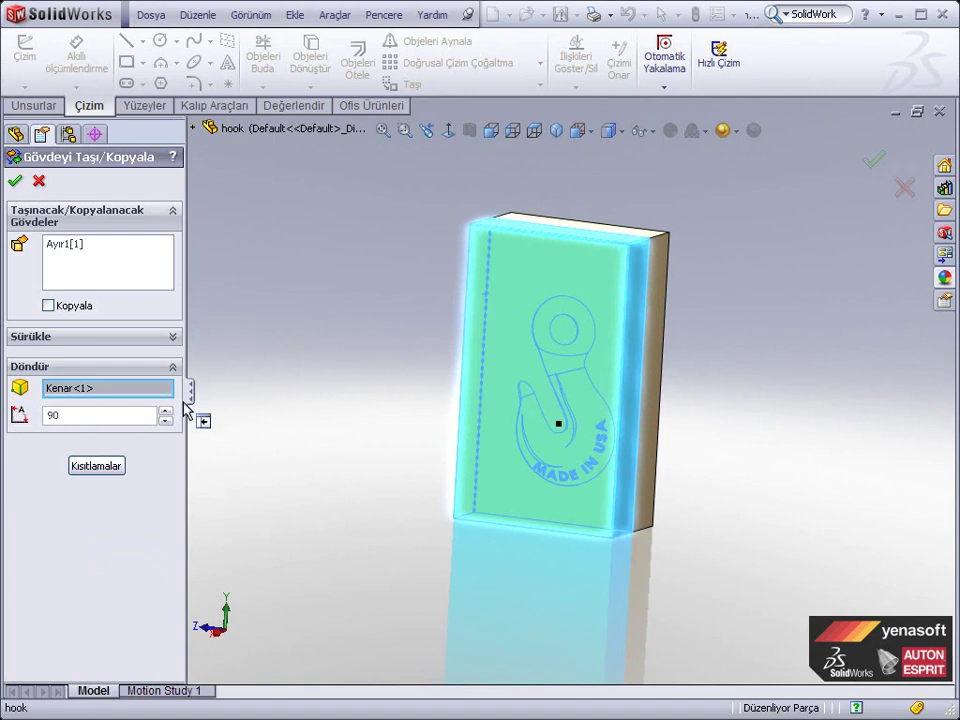
key("Return")
key("Return")
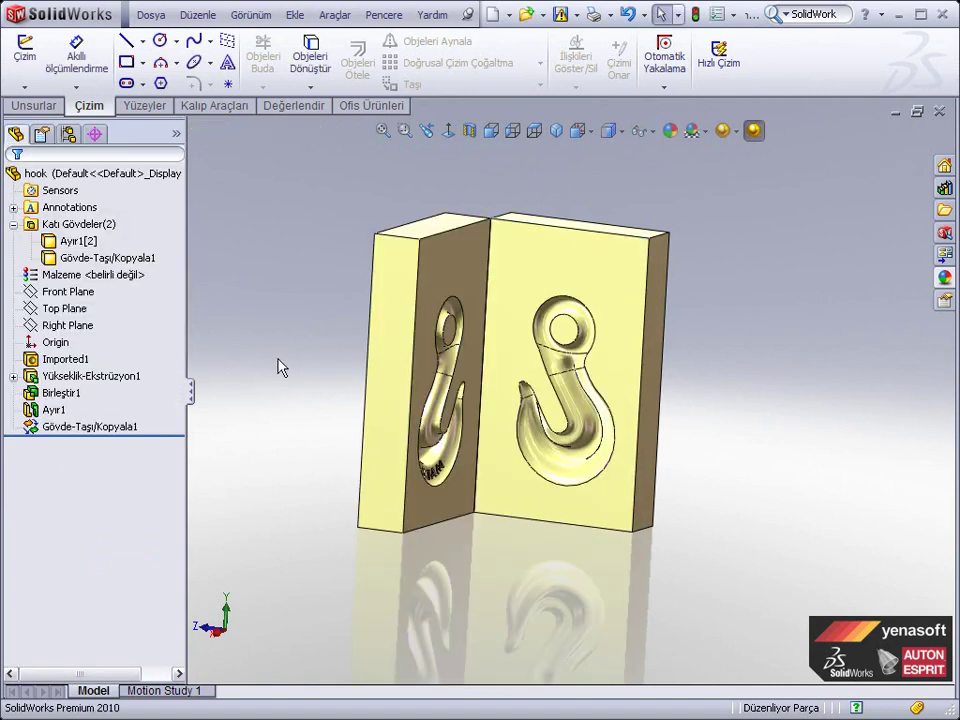
mouse_move(279, 379)
middle_mouse_down()
mouse_move(241, 392)
mouse_move(241, 410)
middle_mouse_up()
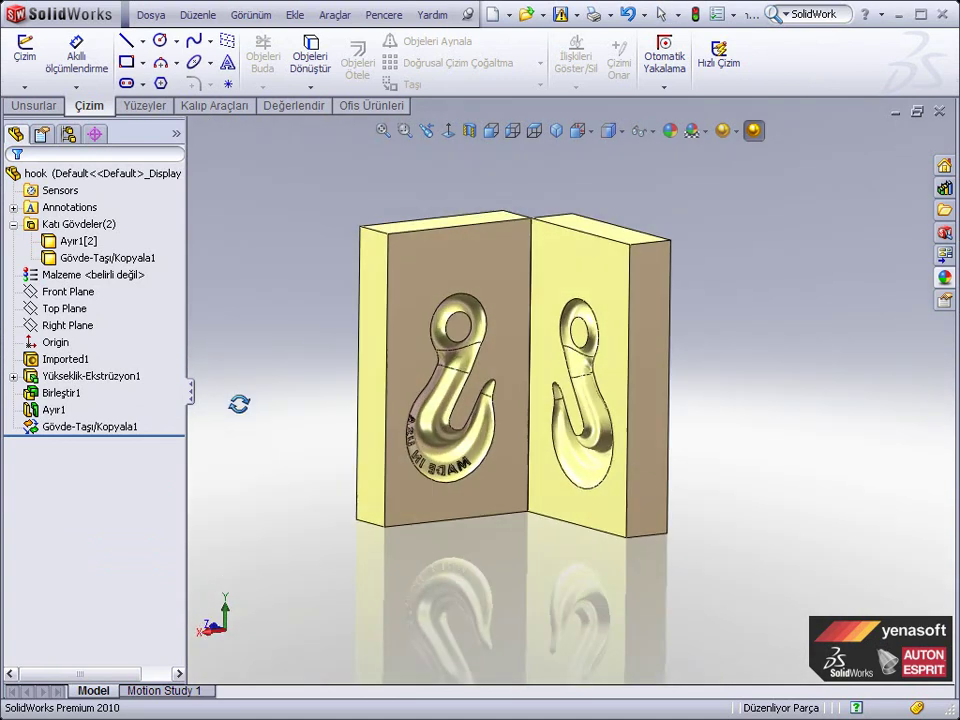